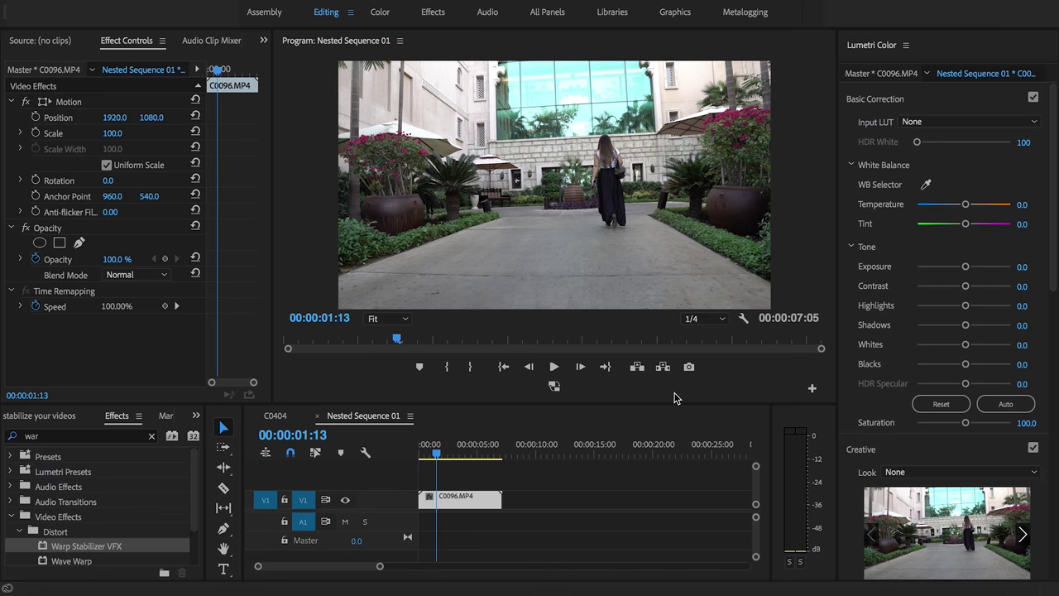
left_click_drag(431, 445, 419, 454)
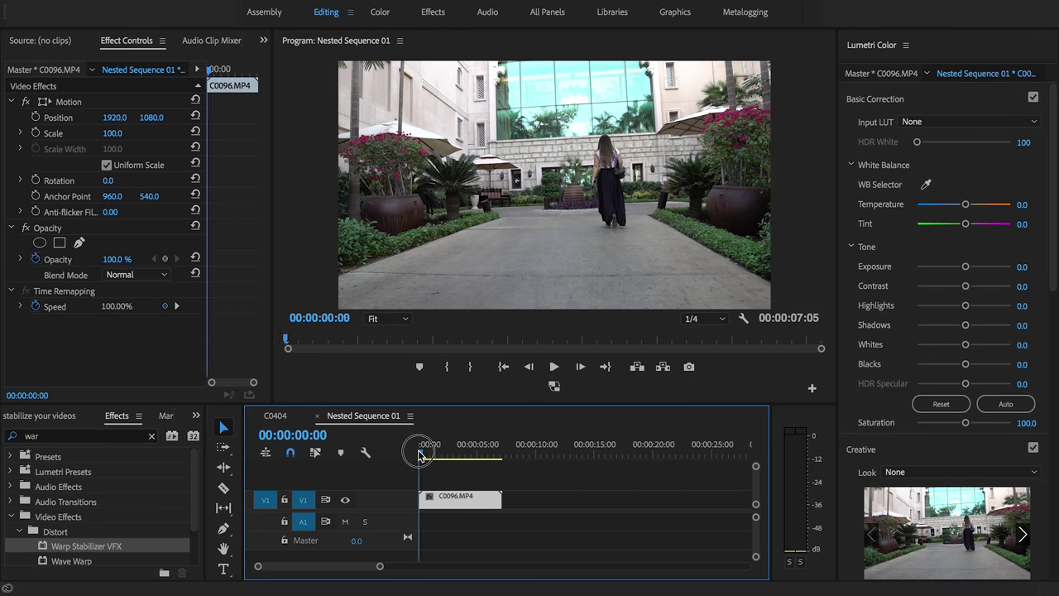
key("space")
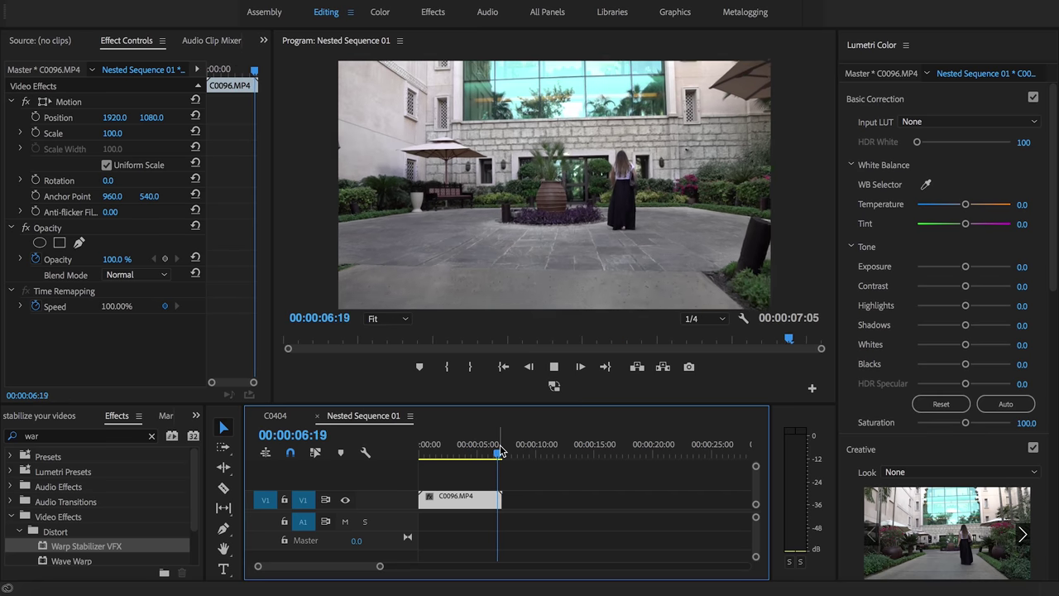
key("space")
left_click(274, 416)
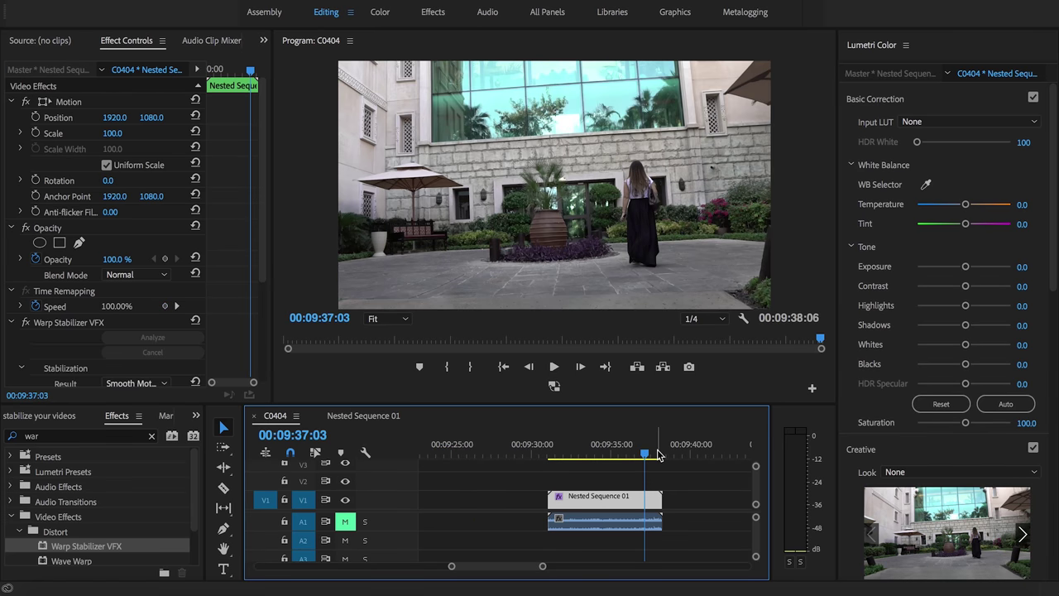
left_click_drag(651, 453, 641, 450)
key("space")
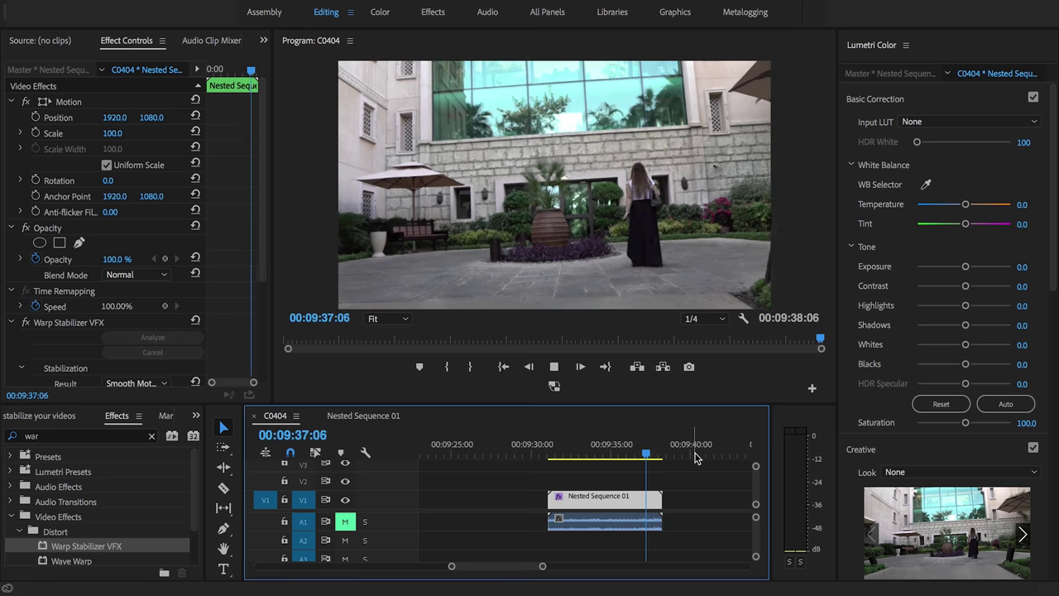
left_click_drag(669, 453, 650, 455)
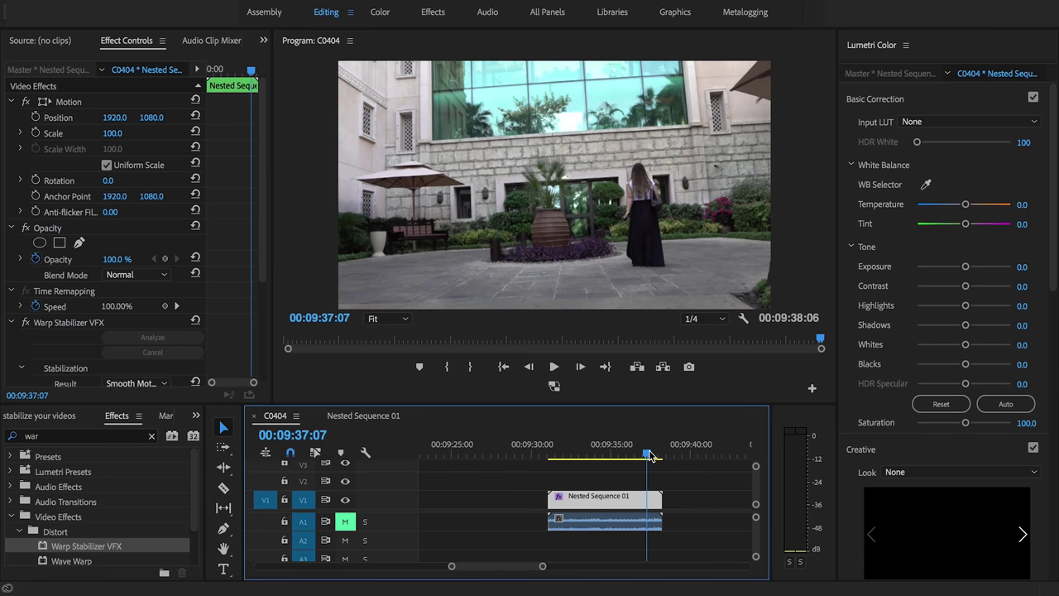
key("space")
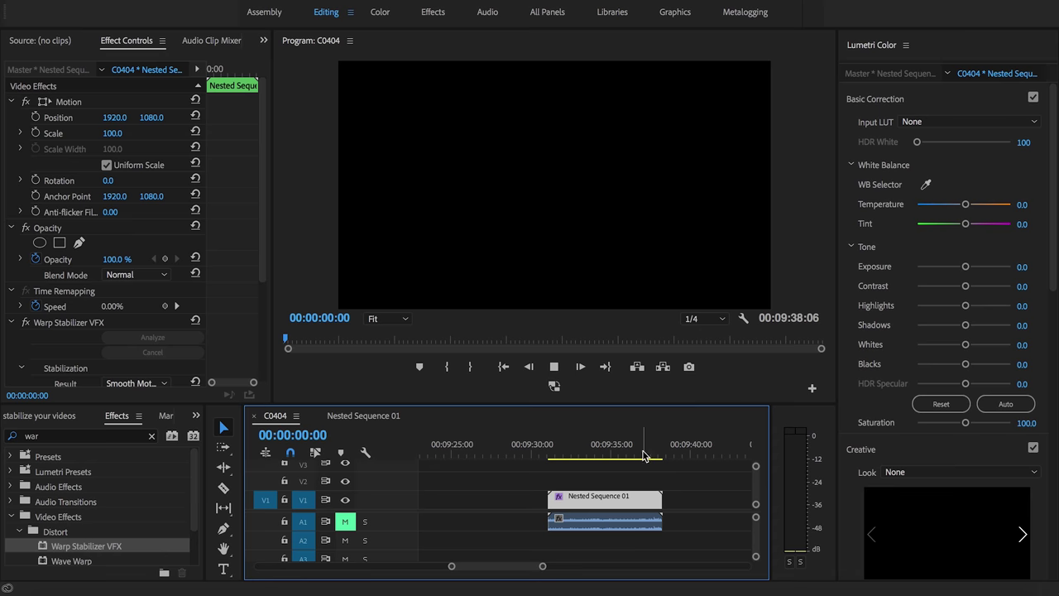
left_click(386, 416)
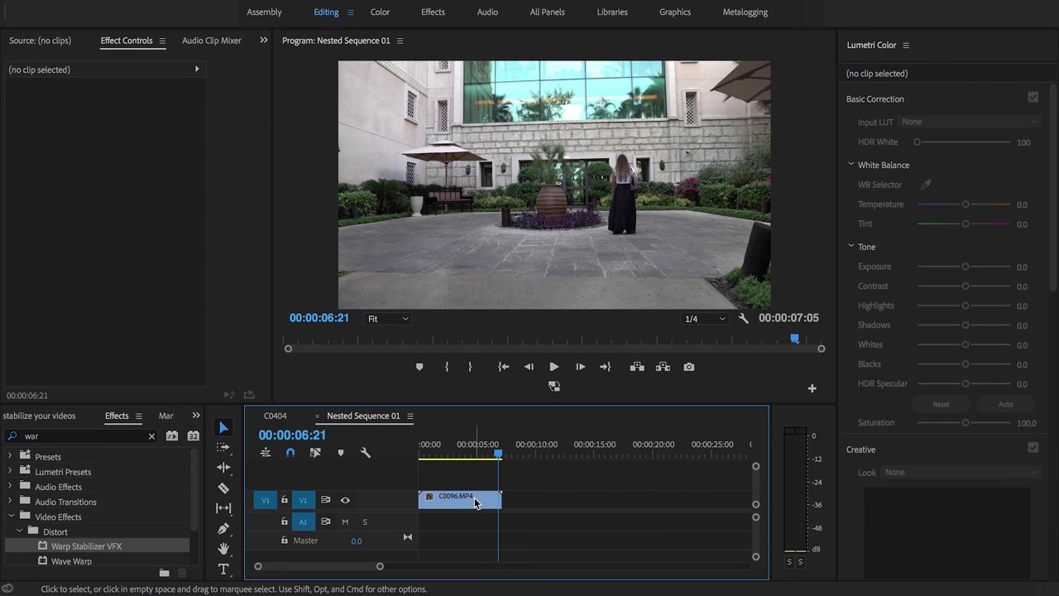
- Replace the C0096.MP4 timeline clip with a linked After Effects composition (Linked Comp 05)
right_click(477, 501)
scroll(563, 580, "down", 5)
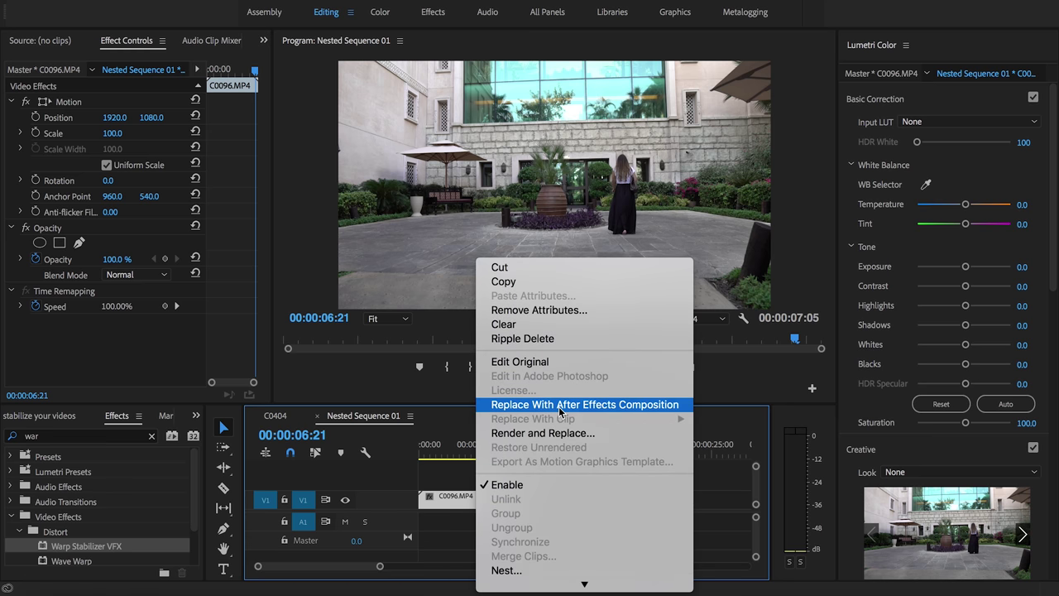
left_click(560, 405)
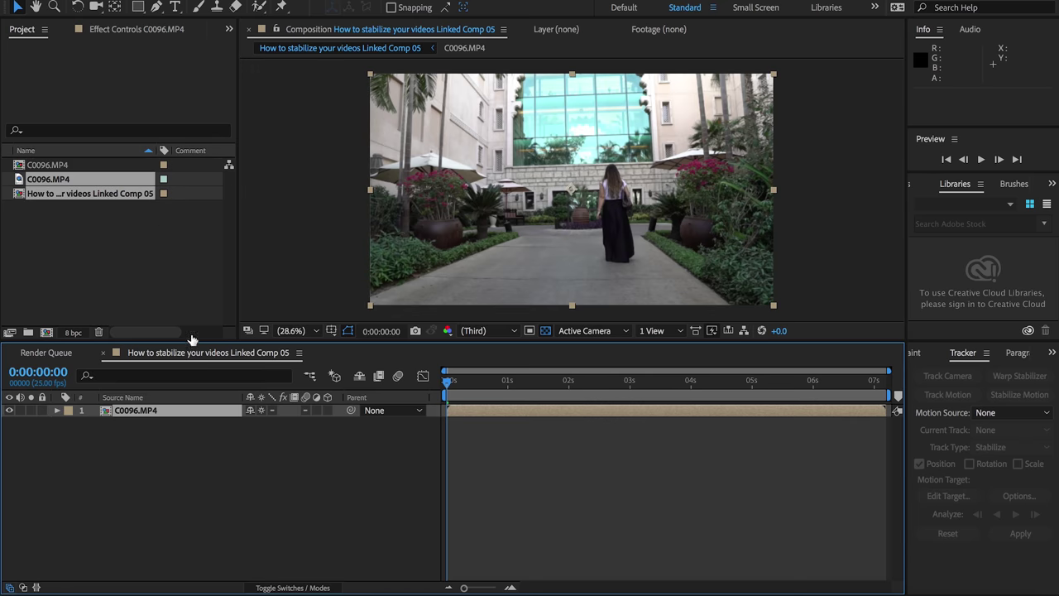
- Open the C0096.MP4 precomp and scrub its layer to the 0:00:05:20 cut point
double_click(152, 413)
left_click(135, 411)
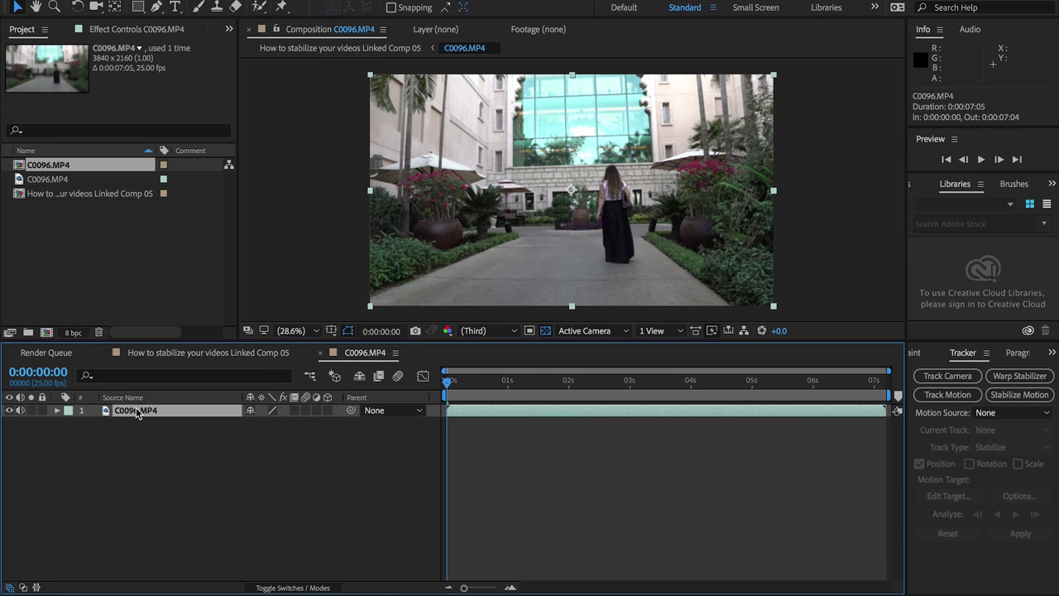
left_click_drag(449, 385, 802, 391)
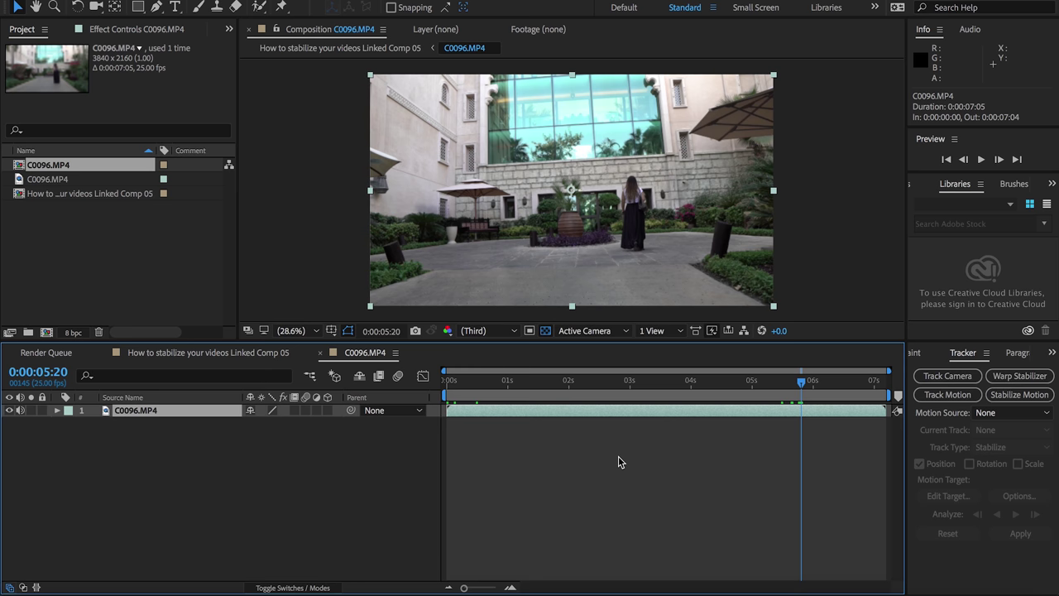
- Split the layer at 0:00:05:20, delete the second half, and scrub the trimmed clip
key("ctrl+shift+d")
left_click(293, 442)
left_click(218, 412)
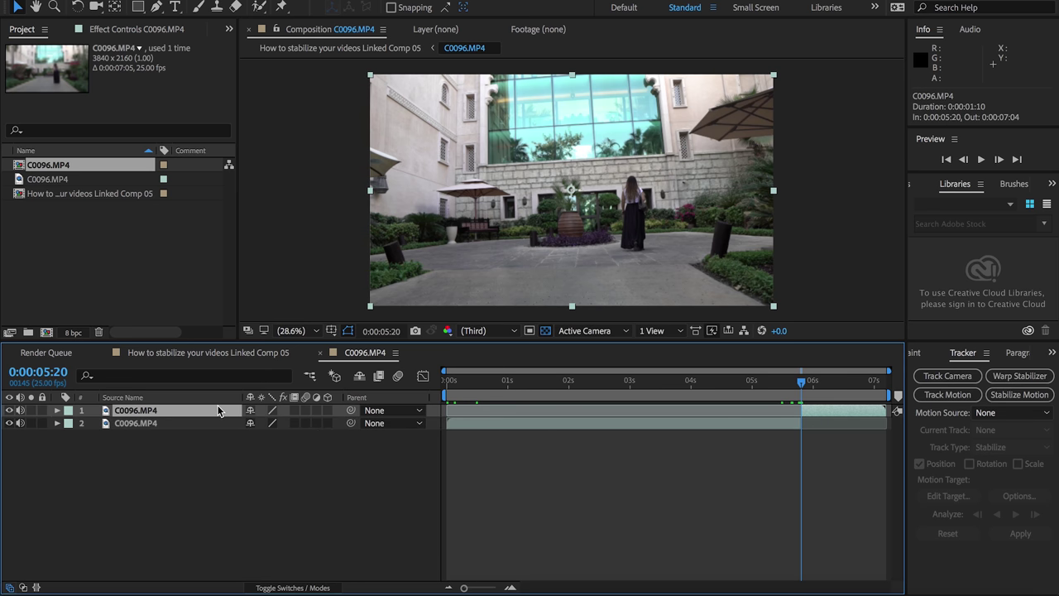
key("Delete")
left_click_drag(540, 392, 456, 392)
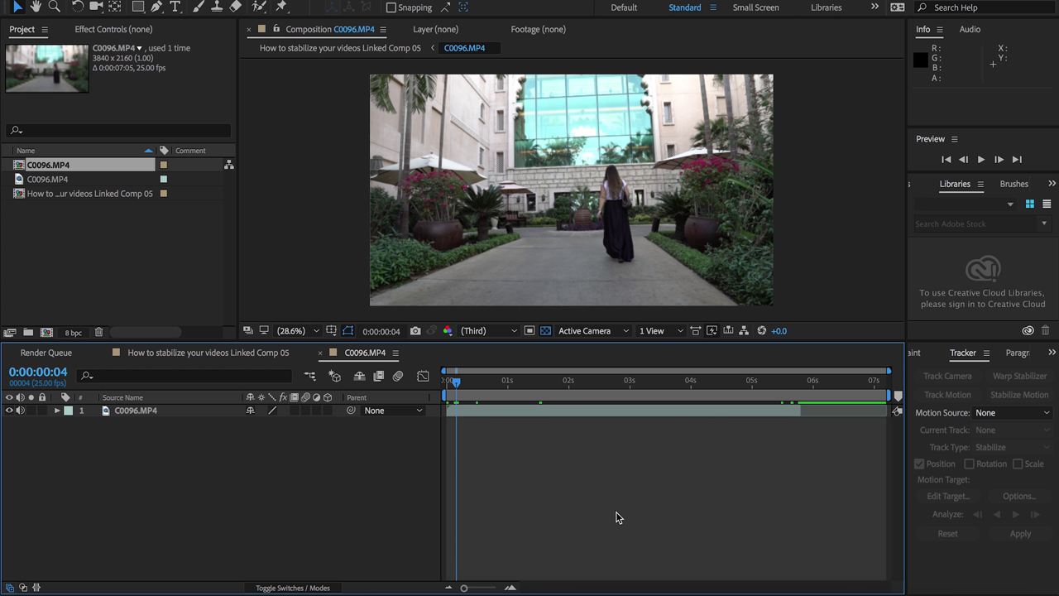
left_click_drag(452, 384, 425, 385)
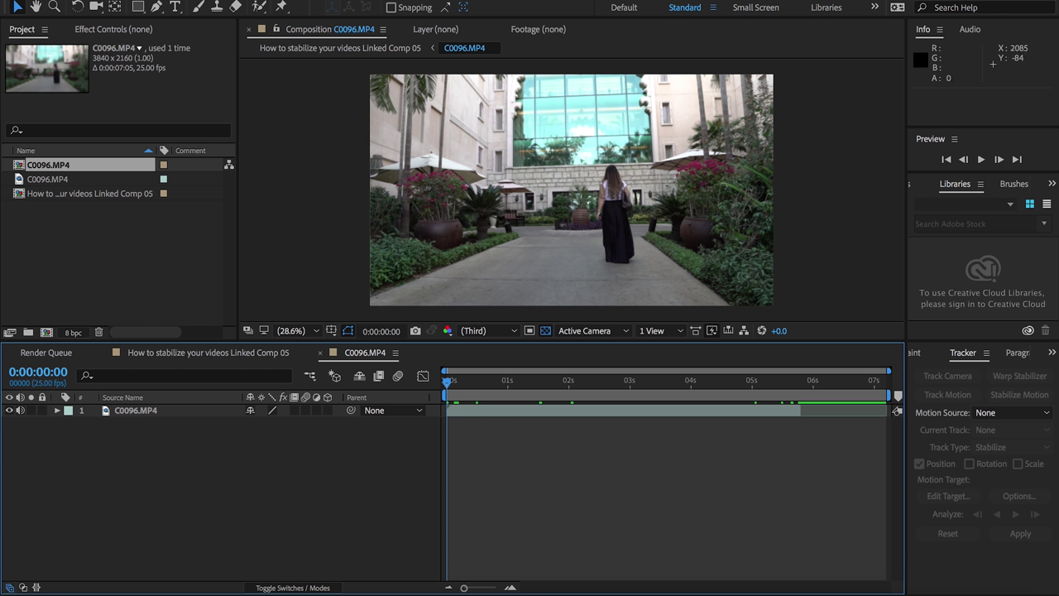
- Show the Tracker panel and start a Stabilize Motion track on the C0096.MP4 layer
left_click(463, 0)
left_click(552, 354)
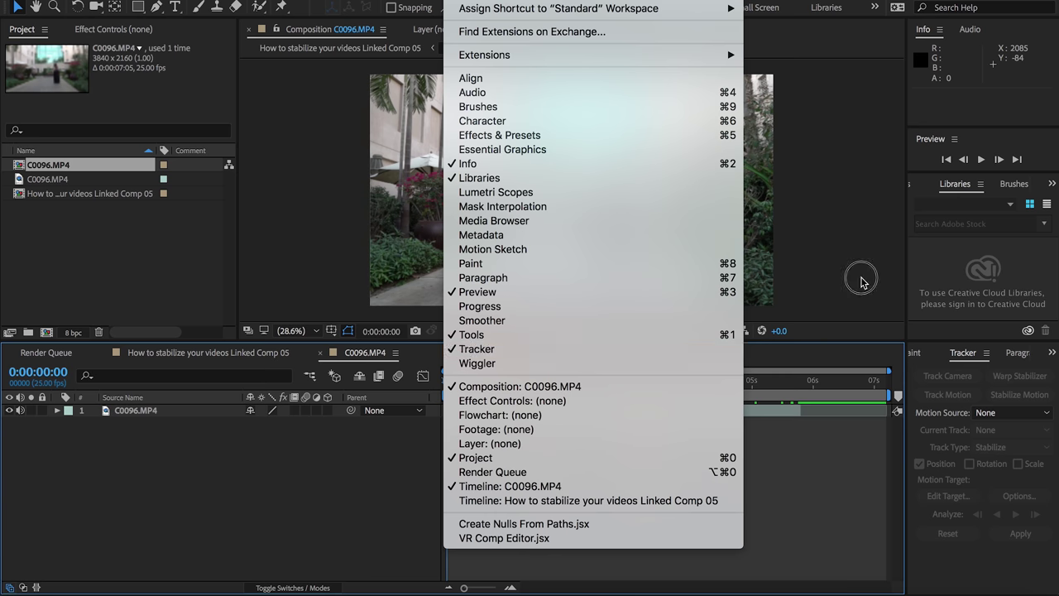
left_click(149, 414)
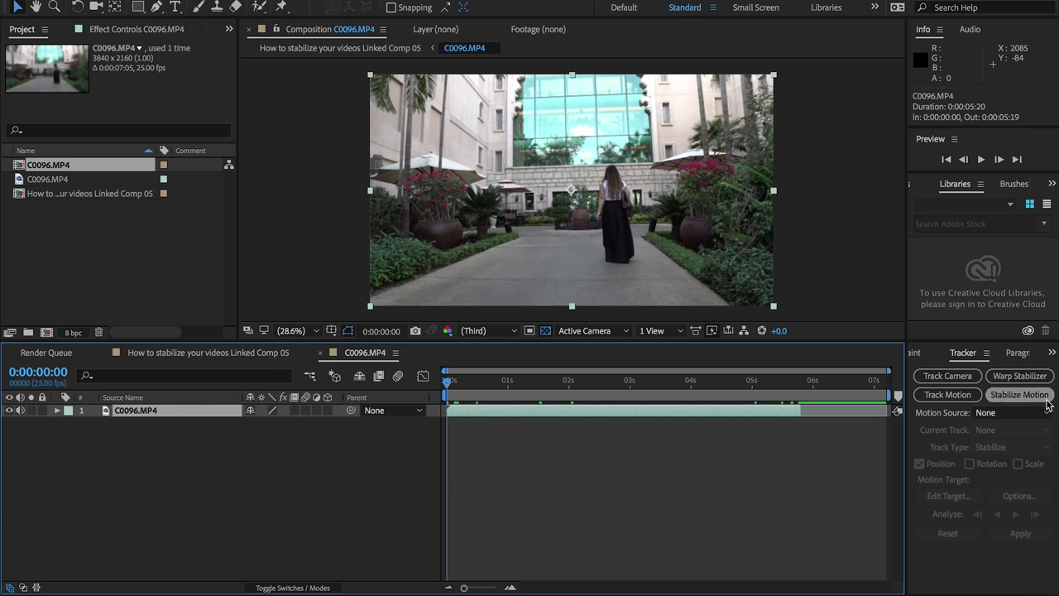
left_click(1018, 395)
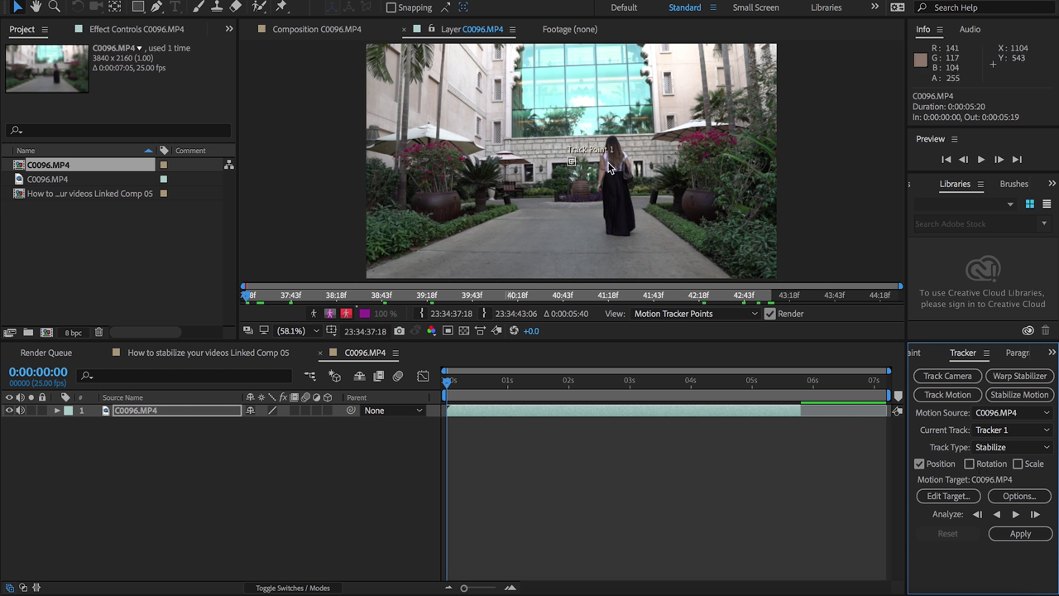
- Place Track Point 1 on the woman's handbag with a widened search box, then zoom out
scroll(622, 167, "up", 3)
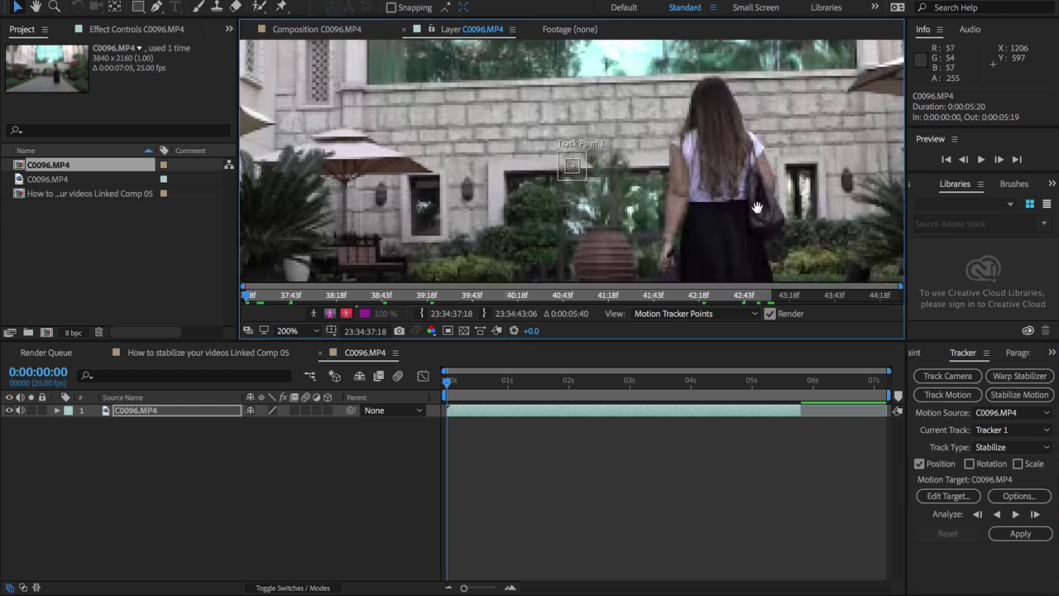
left_click_drag(737, 176, 620, 165)
key("v")
left_click(476, 157)
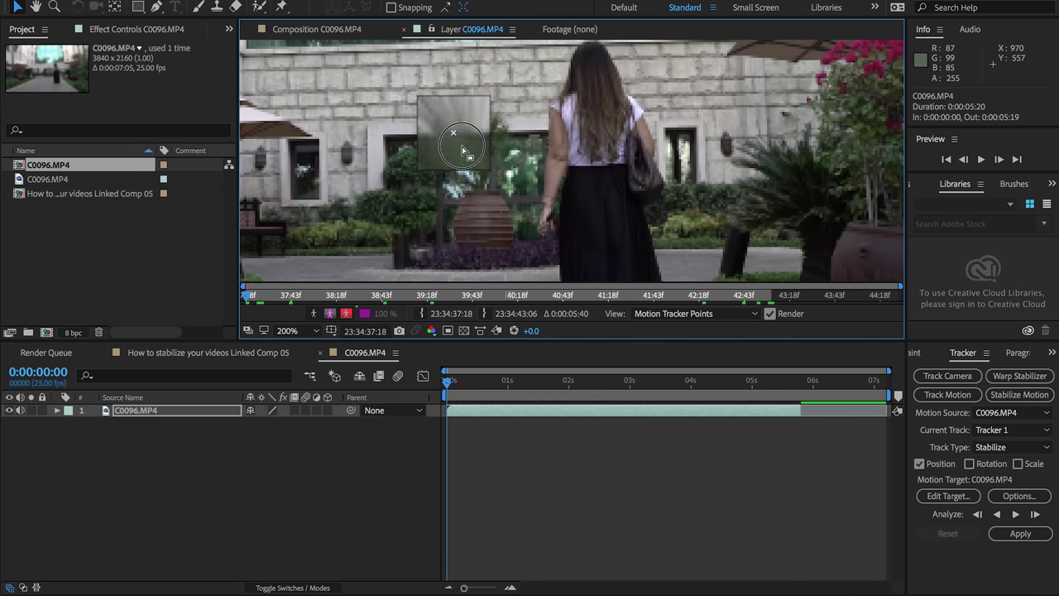
mouse_move(470, 150)
left_mouse_down()
mouse_move(482, 159)
mouse_move(464, 147)
mouse_move(476, 148)
left_mouse_up()
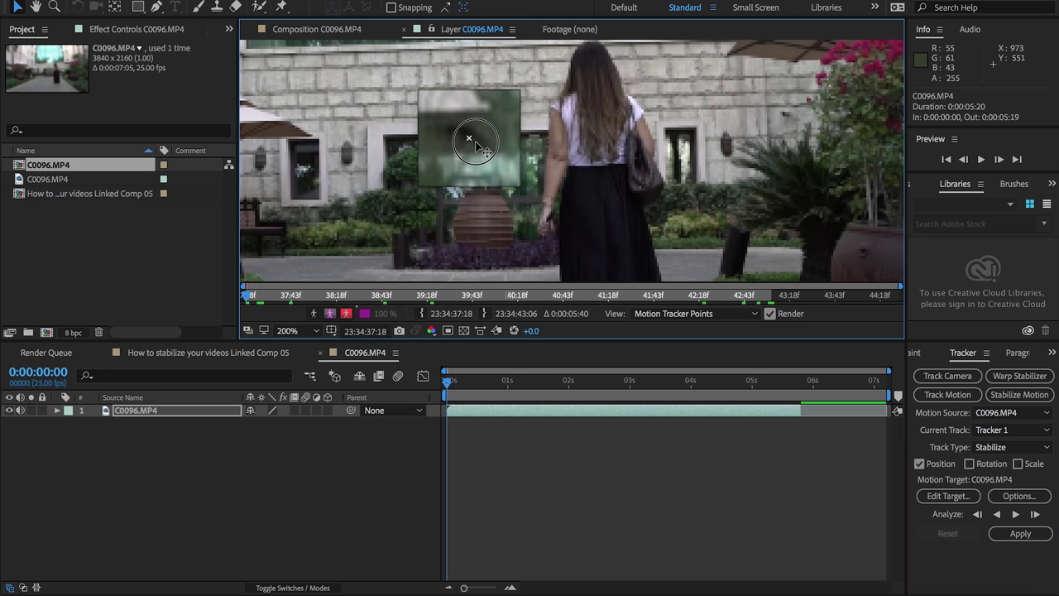
left_click_drag(477, 148, 674, 157)
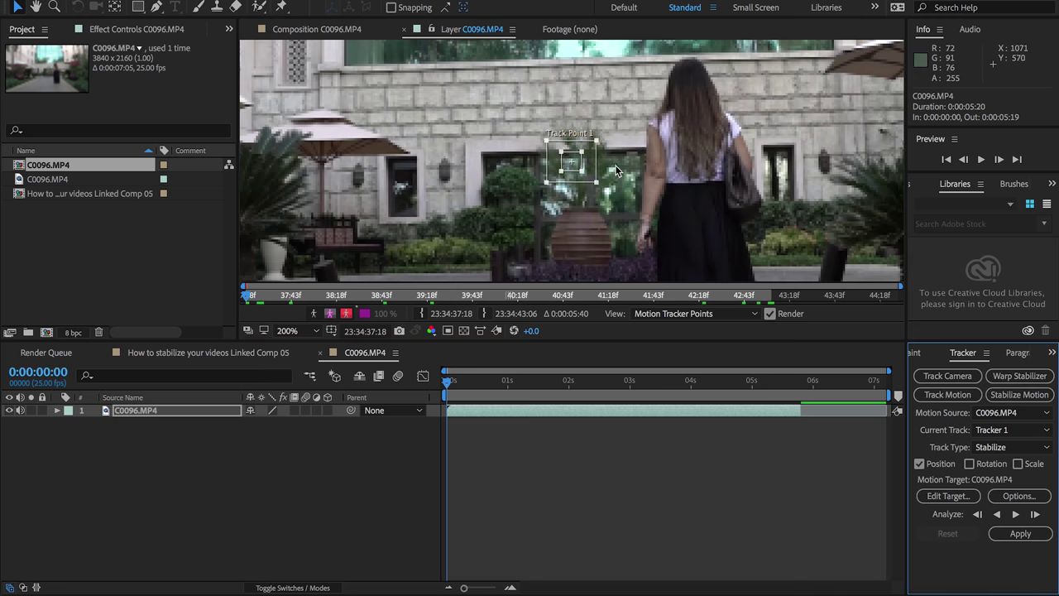
left_click_drag(579, 166, 745, 163)
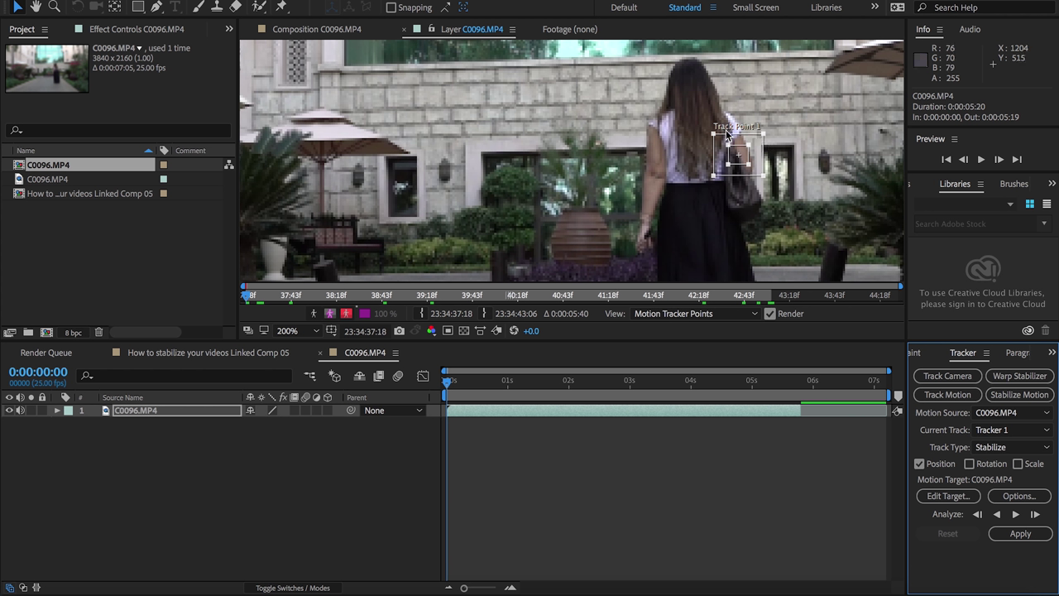
left_click_drag(763, 179, 760, 177)
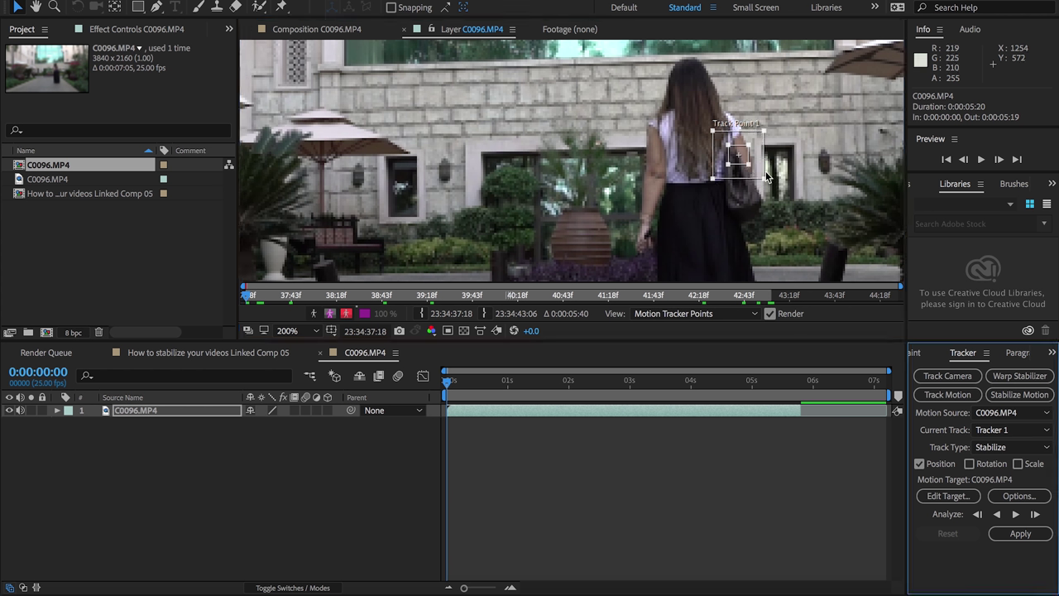
left_click_drag(763, 179, 765, 179)
key("comma")
key("comma")
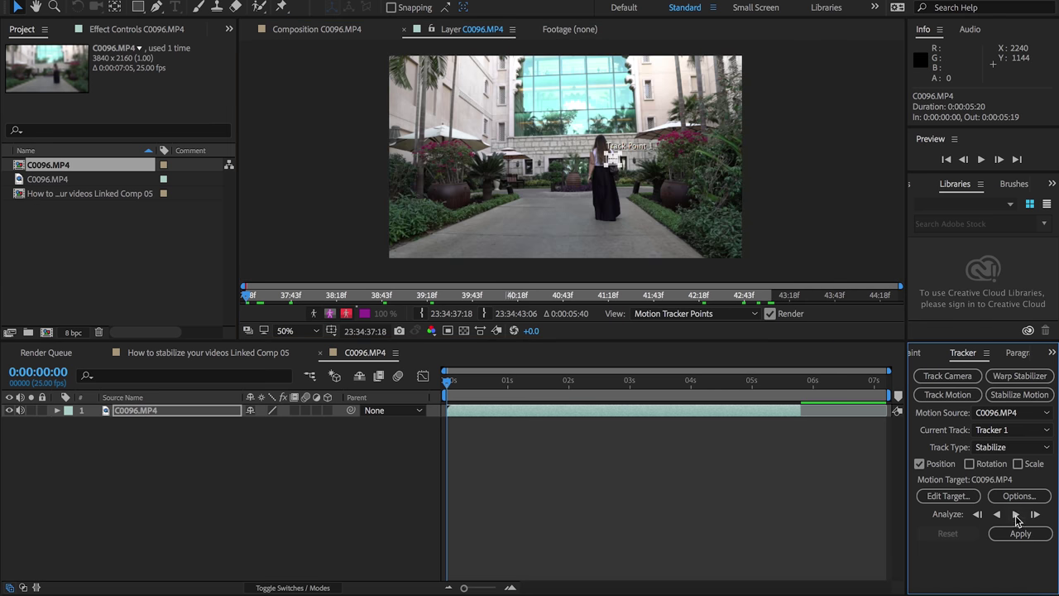
- Analyze Track Point 1 forward, stop, and scrub back to the start to check it follows the handbag
left_click(1017, 514)
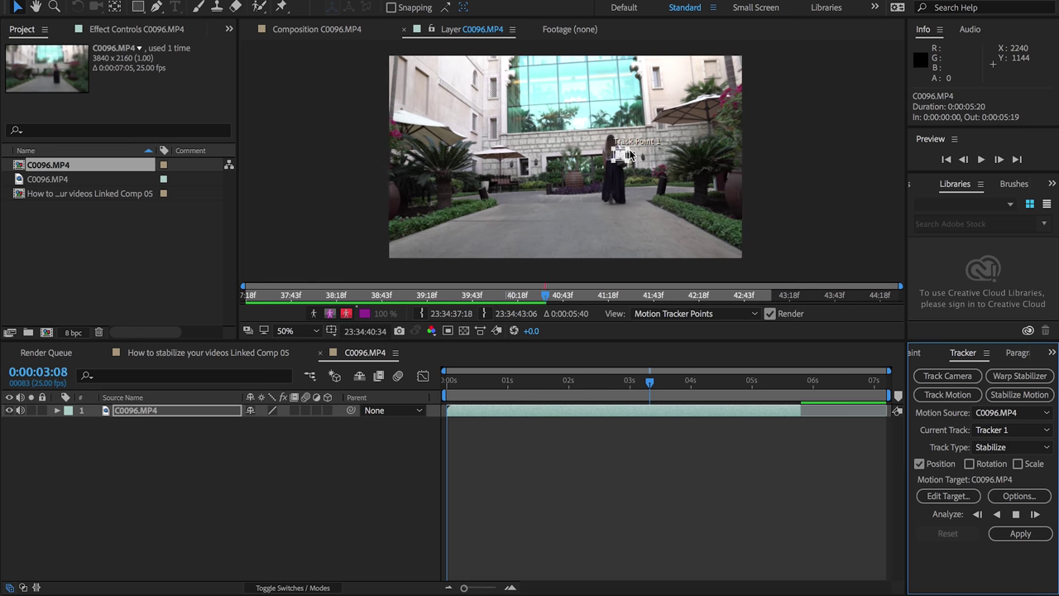
left_click_drag(448, 382, 569, 400)
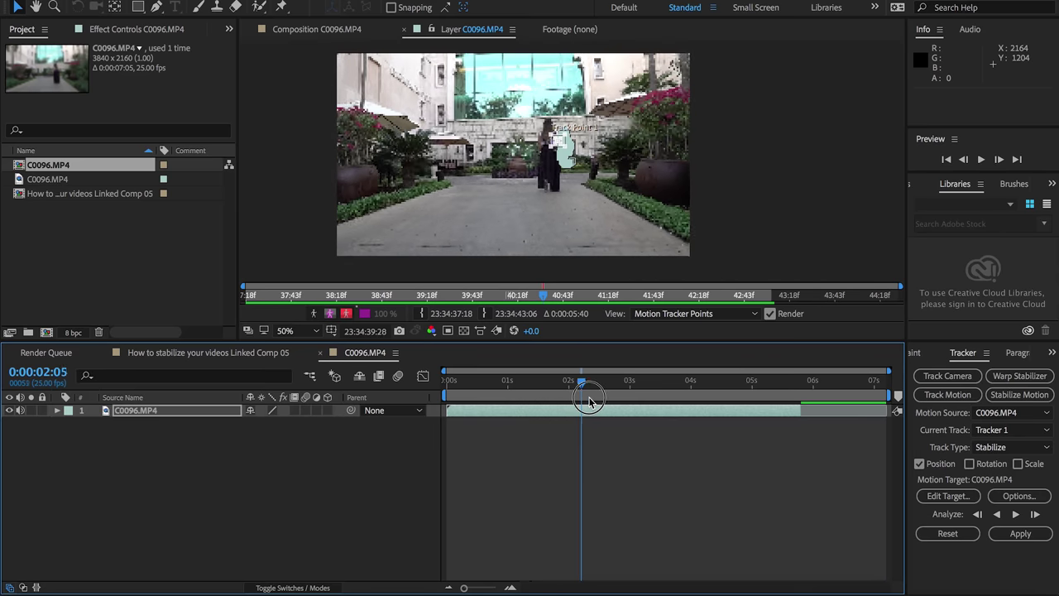
left_click_drag(589, 402, 445, 391)
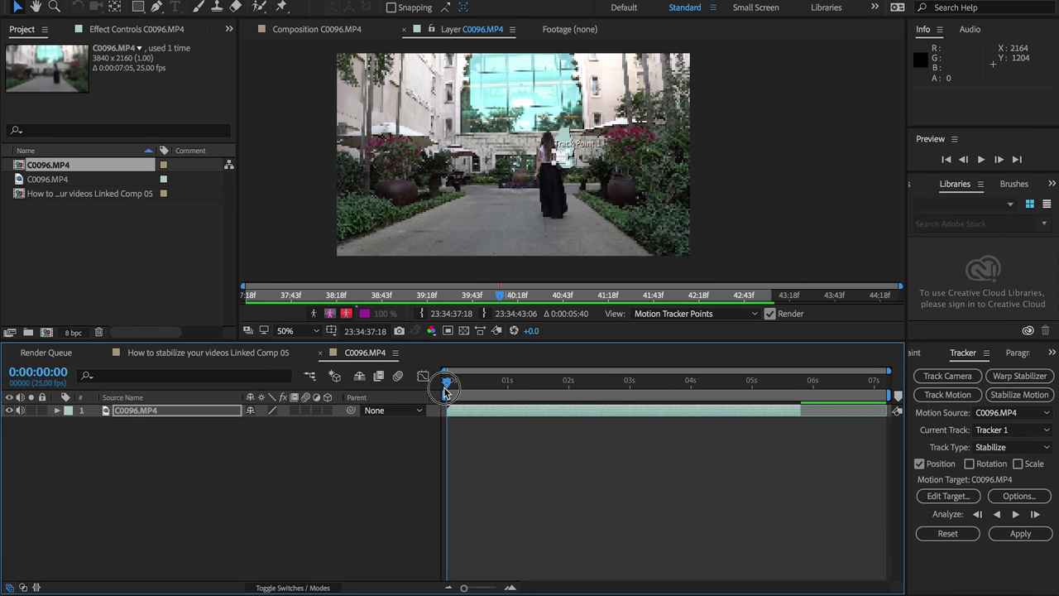
- Apply the track to the layer in X and Y, then scrub and play the stabilized result
left_click(1023, 533)
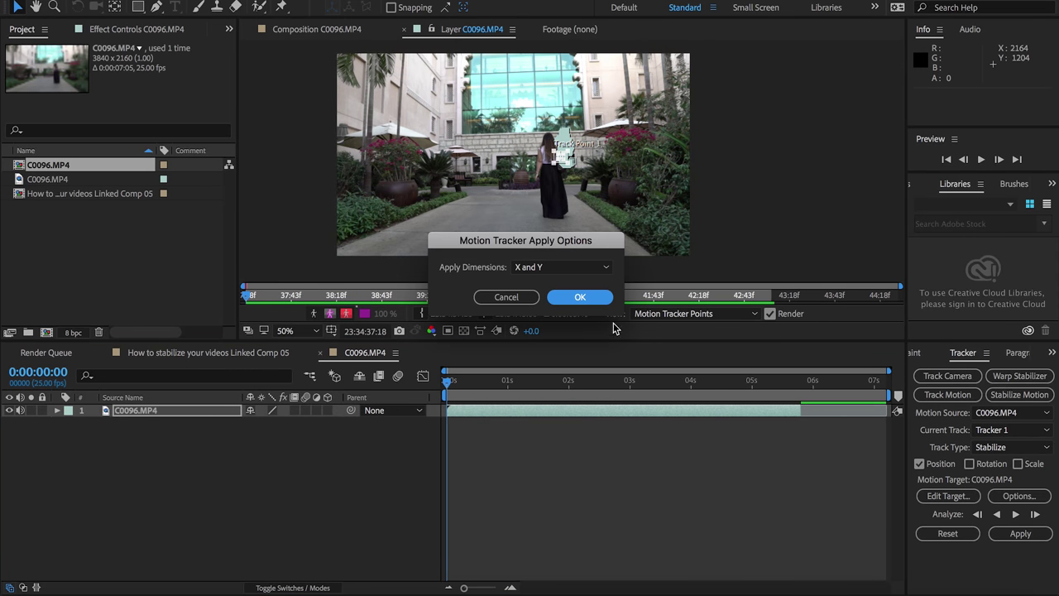
left_click(580, 297)
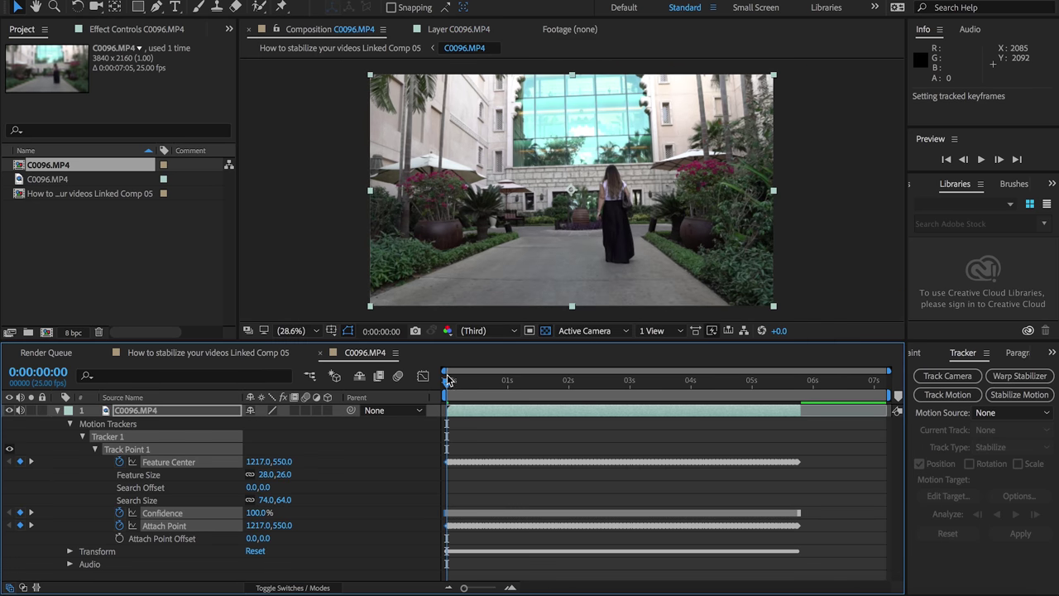
left_click_drag(448, 379, 584, 387)
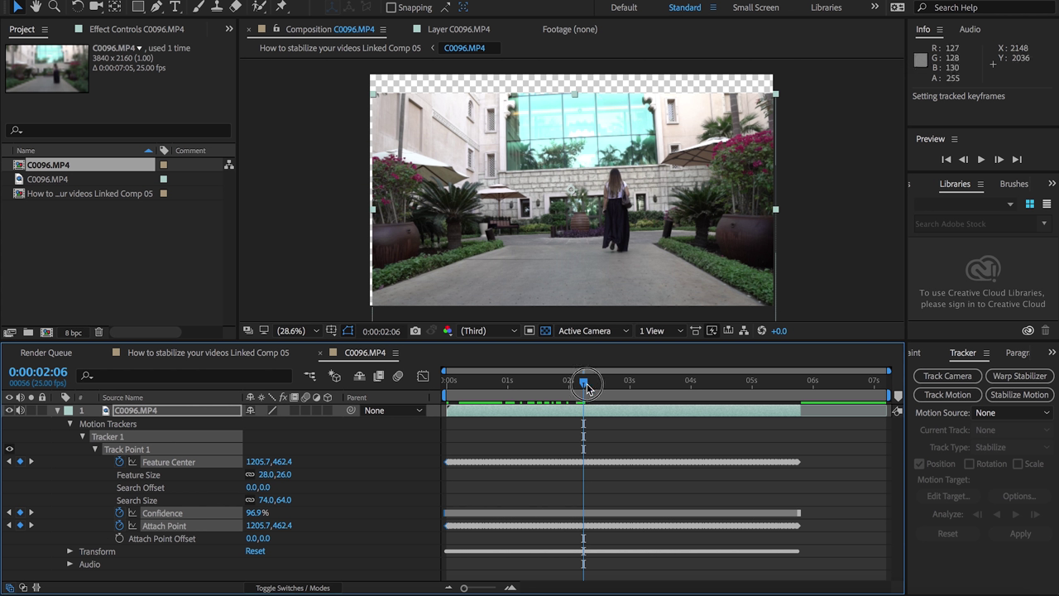
left_click_drag(586, 387, 763, 394)
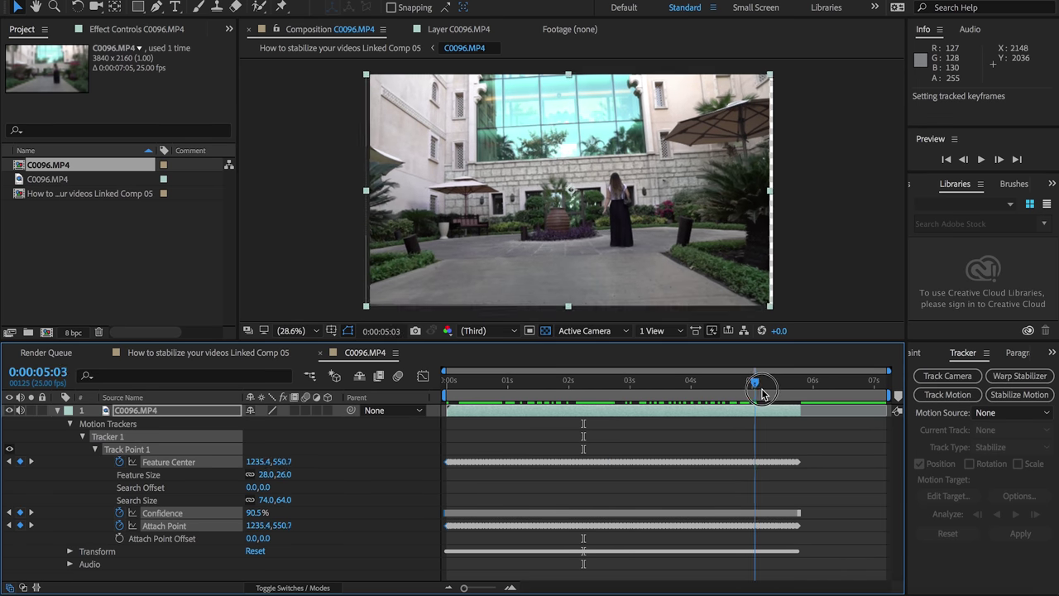
key("space")
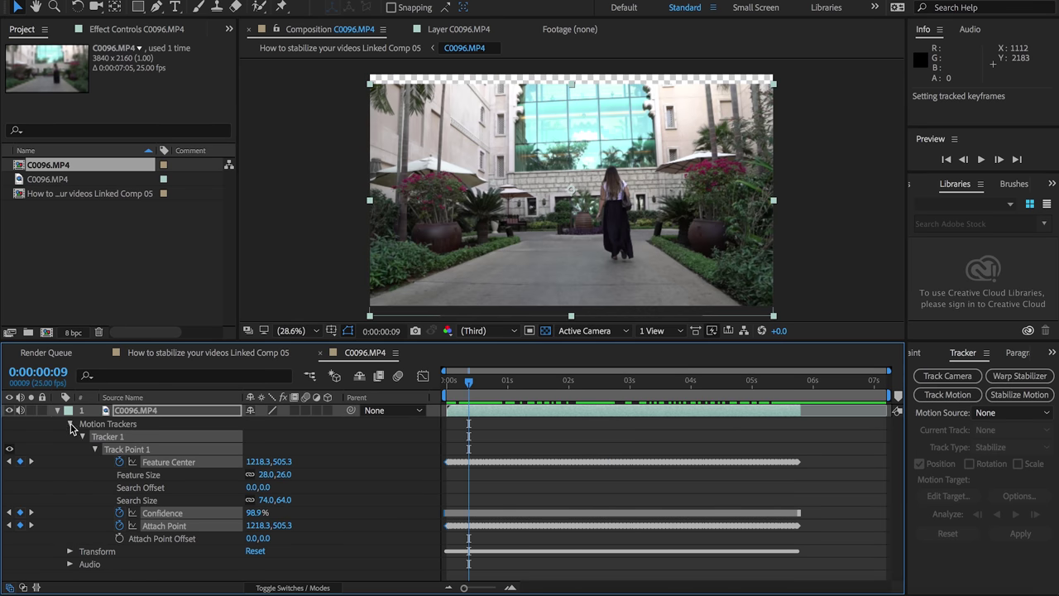
- Set the layer's Scale to 243% and Position to 1920,989 so no empty edges show
left_click(70, 425)
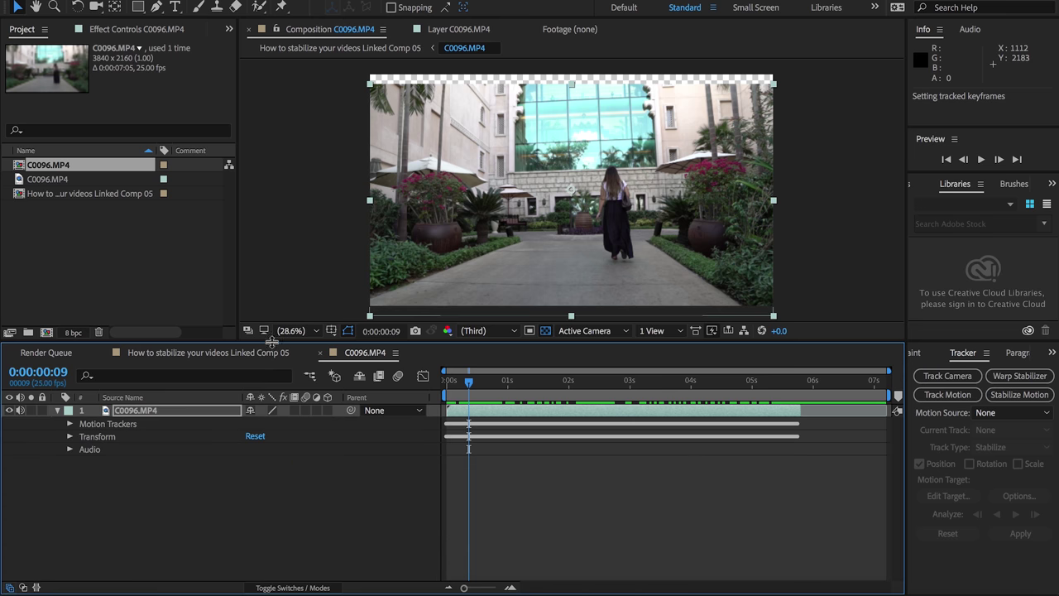
left_click(70, 437)
left_click_drag(268, 480, 208, 466)
left_click_drag(468, 382, 446, 383)
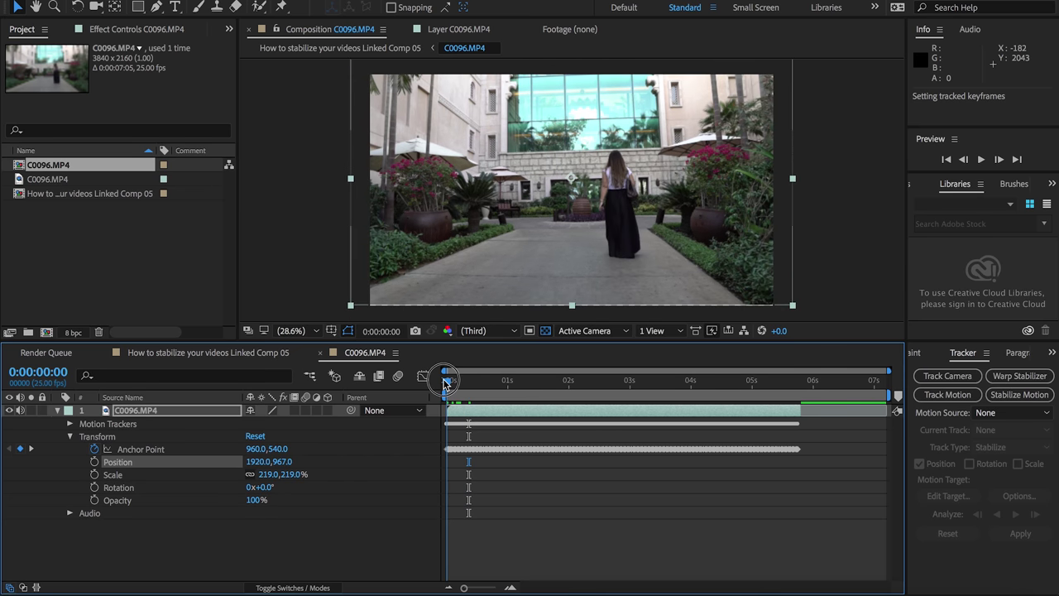
left_click_drag(286, 461, 300, 464)
left_click_drag(453, 395, 431, 395)
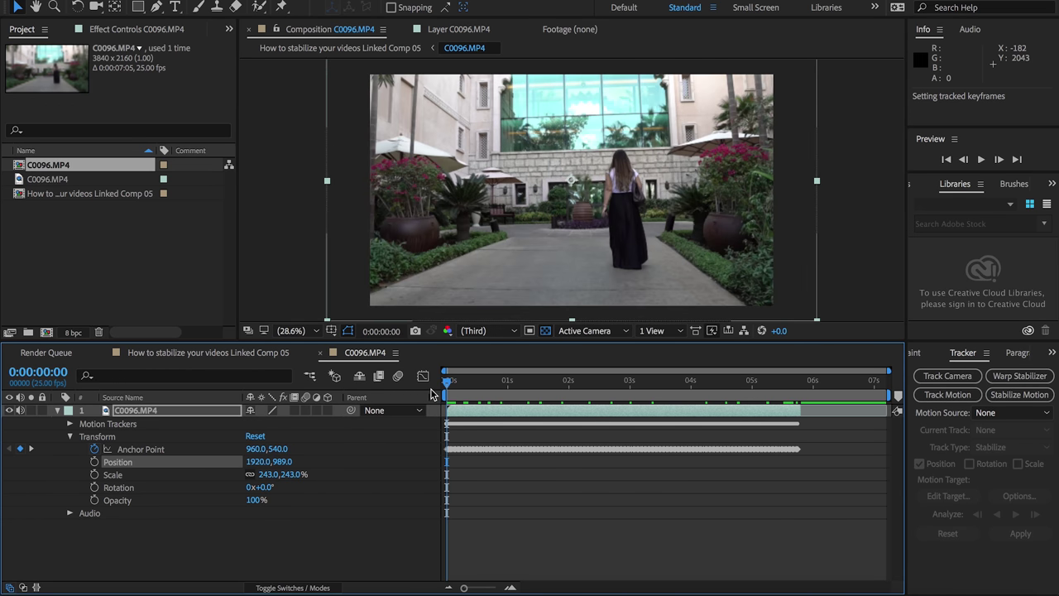
left_click(57, 411)
- Create composition C0096.MP5 from C0096.MP4 via New Comp from Selection and scrub through it
right_click(62, 166)
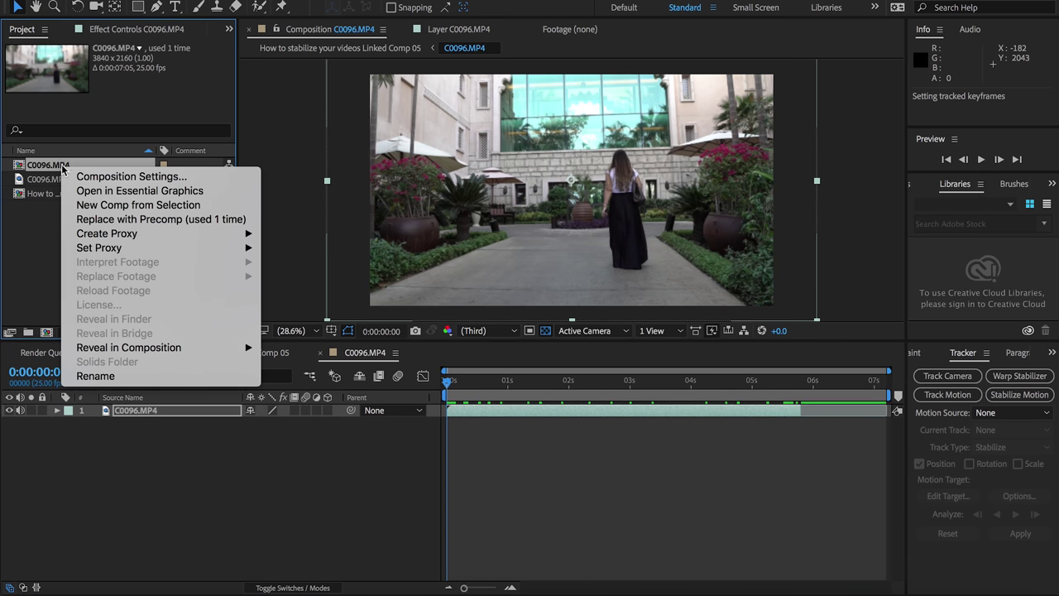
left_click(100, 206)
left_click_drag(447, 381, 413, 398)
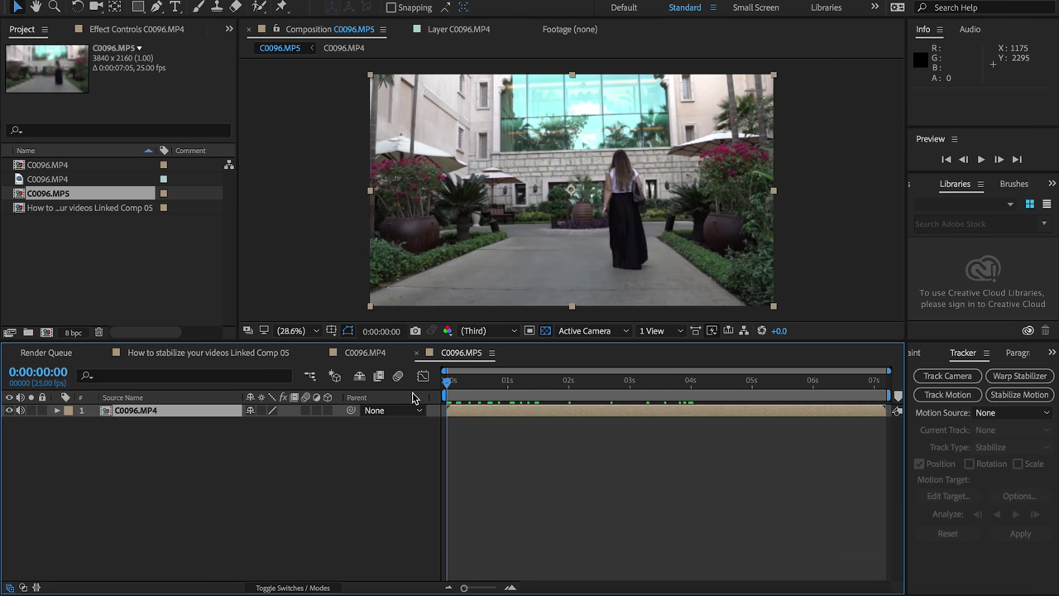
left_click(609, 385)
left_click_drag(609, 389, 456, 391)
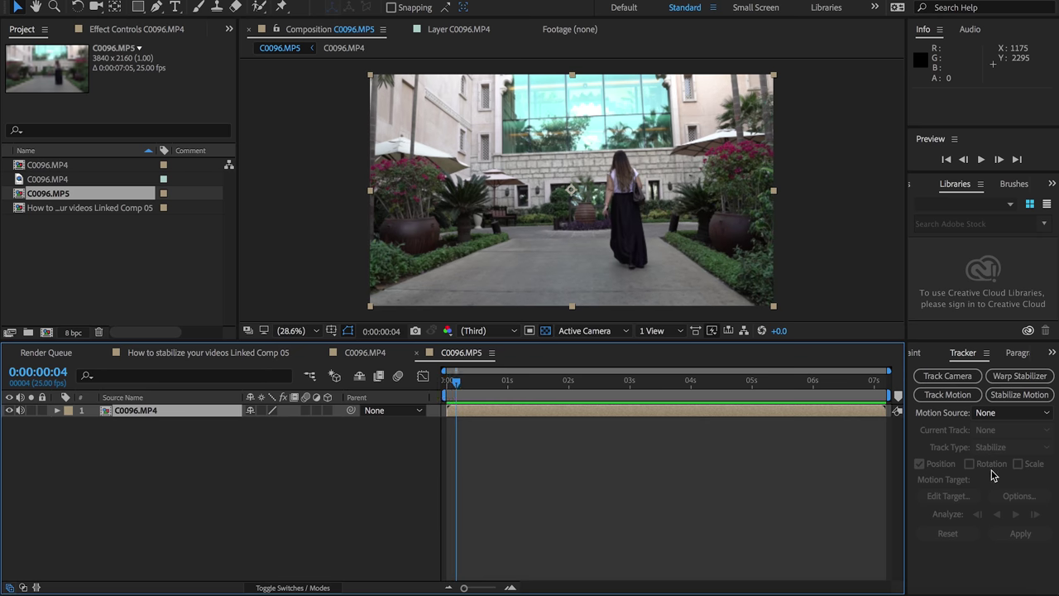
- Start a new Stabilize Motion track with Rotation enabled and separate the two track points
left_click(1013, 397)
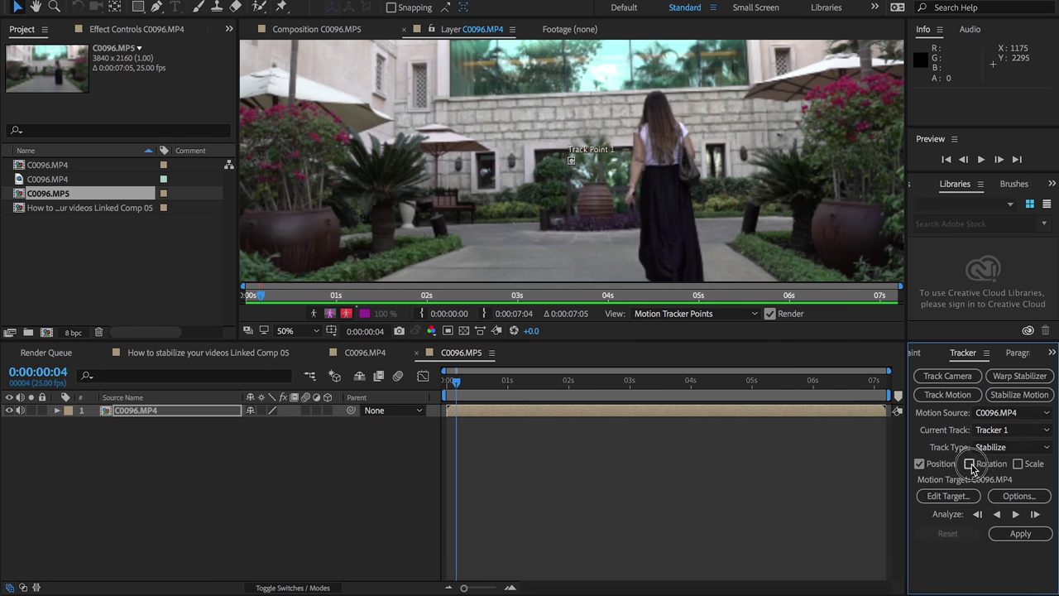
left_click(971, 465)
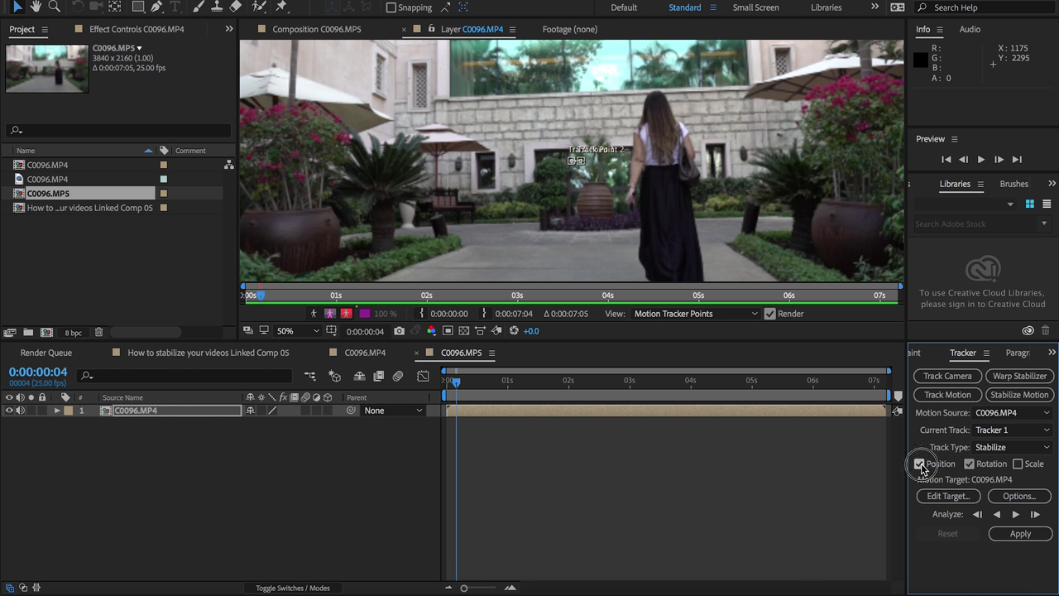
left_click_drag(576, 160, 566, 211)
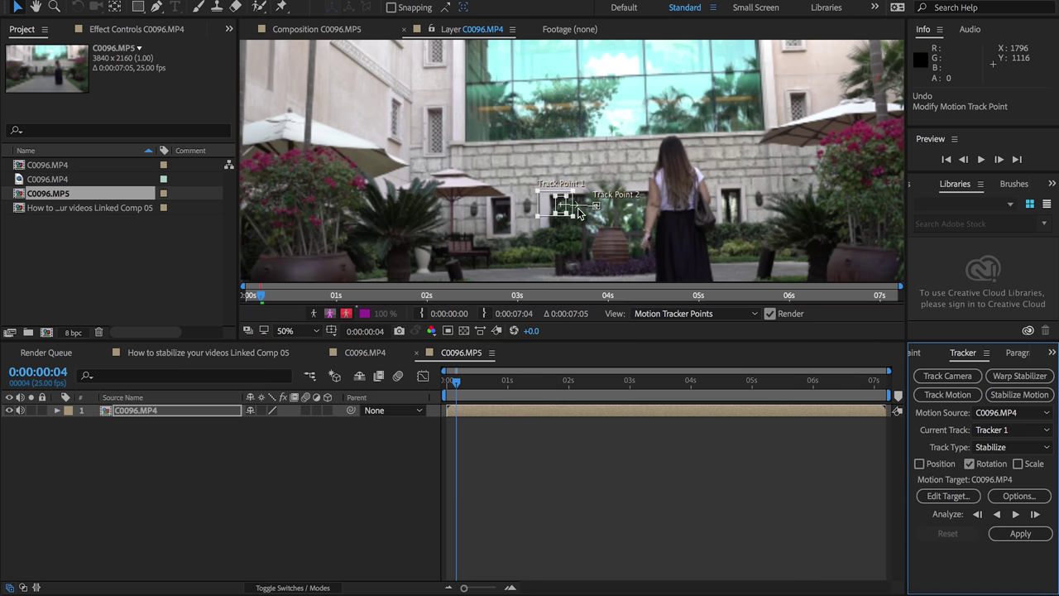
scroll(638, 207, "down", 1)
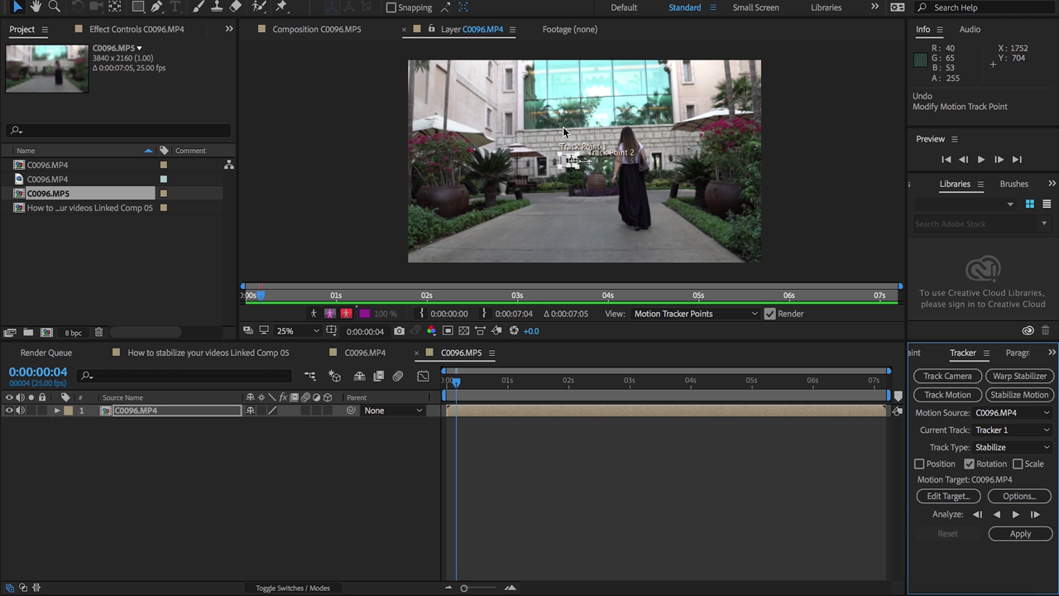
- Zoom in and place Track Point 1 and Track Point 2 on features of the building's wall
key("period")
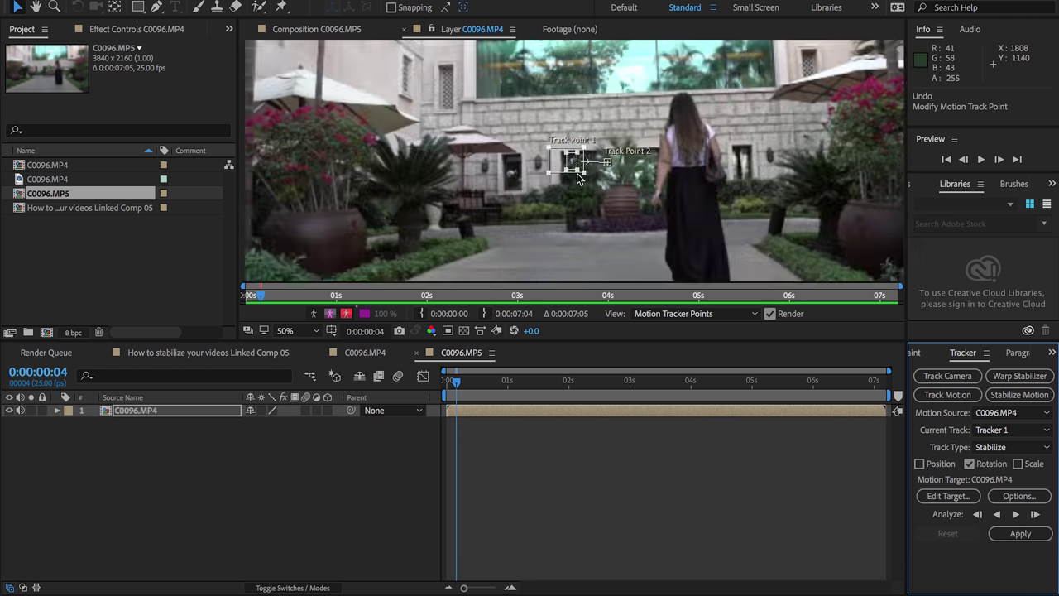
left_click_drag(578, 178, 494, 120)
key("period")
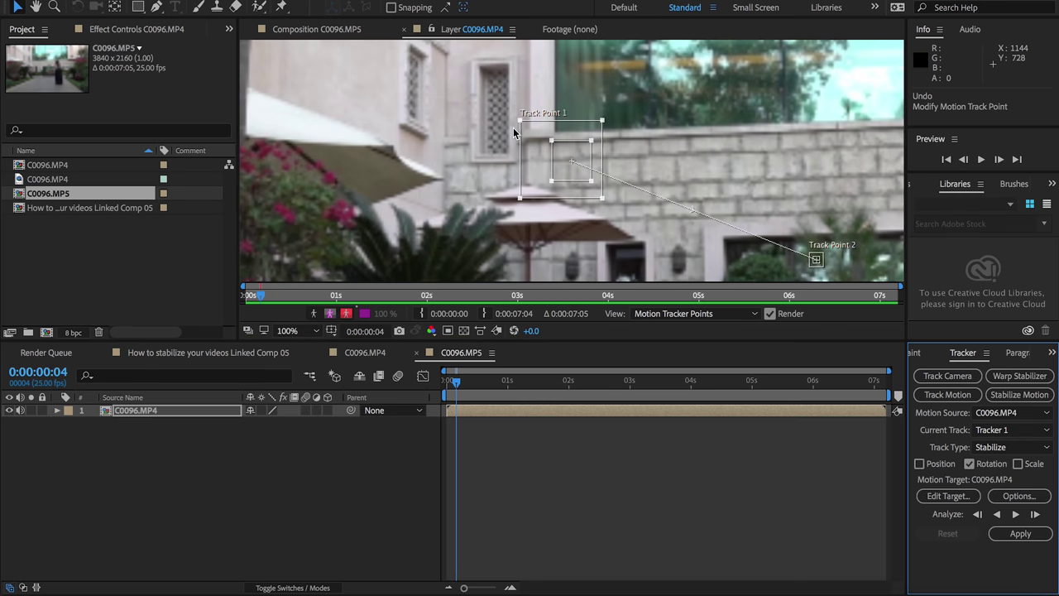
left_click_drag(582, 152, 560, 130)
key("h")
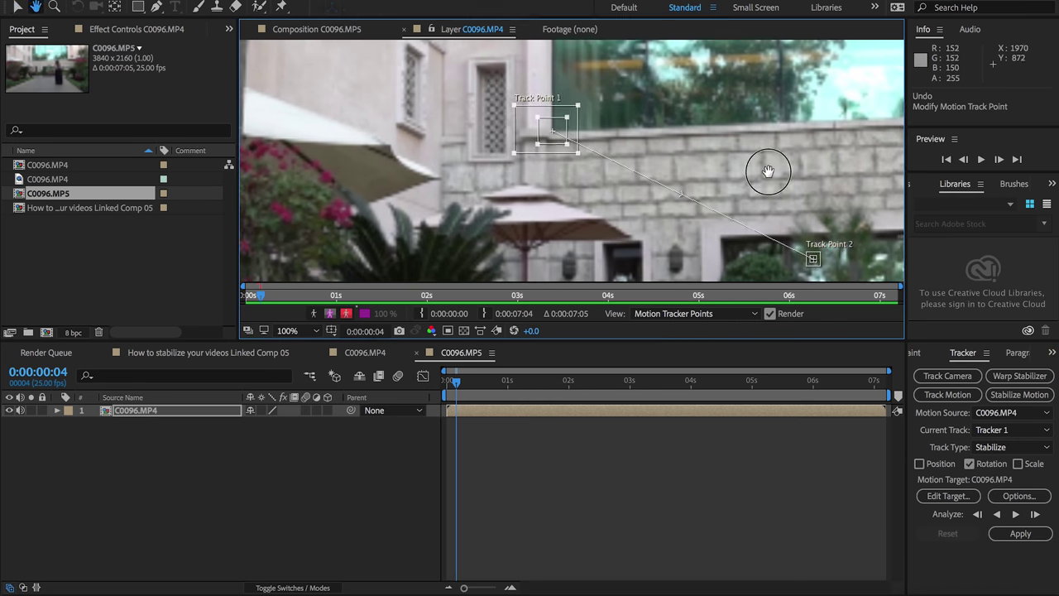
left_click_drag(768, 171, 554, 149)
key("v")
left_click_drag(600, 236, 686, 125)
- Stop the analysis to inspect both track points, resume Analyze Forward to the end, and scrub to verify
scroll(686, 125, "down", 4)
key("alt+Page_Down")
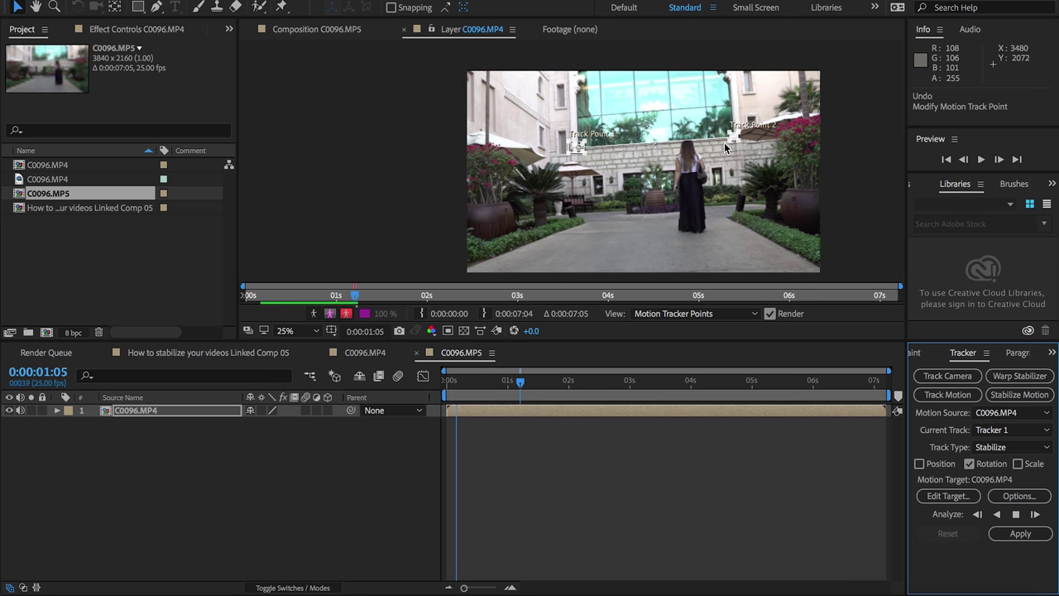
left_click(1016, 514)
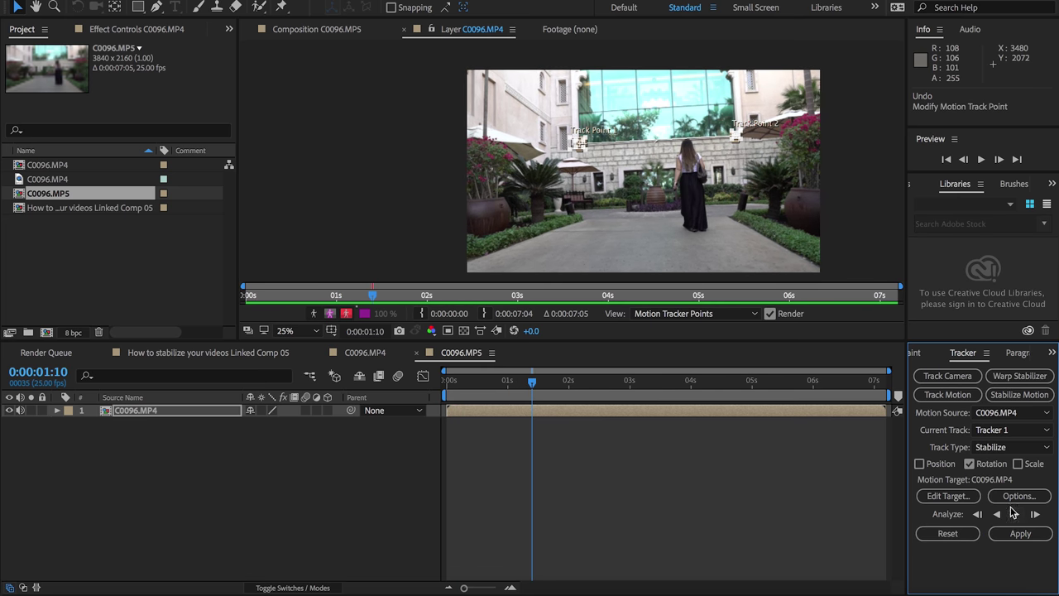
scroll(760, 144, "up", 1)
scroll(572, 165, "up", 1)
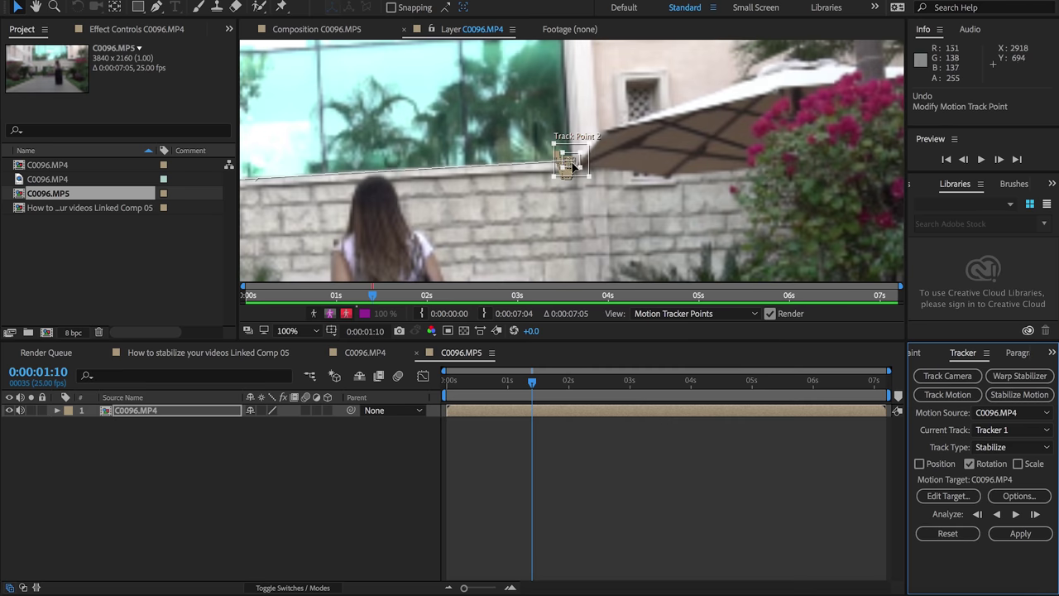
scroll(463, 219, "down", 1)
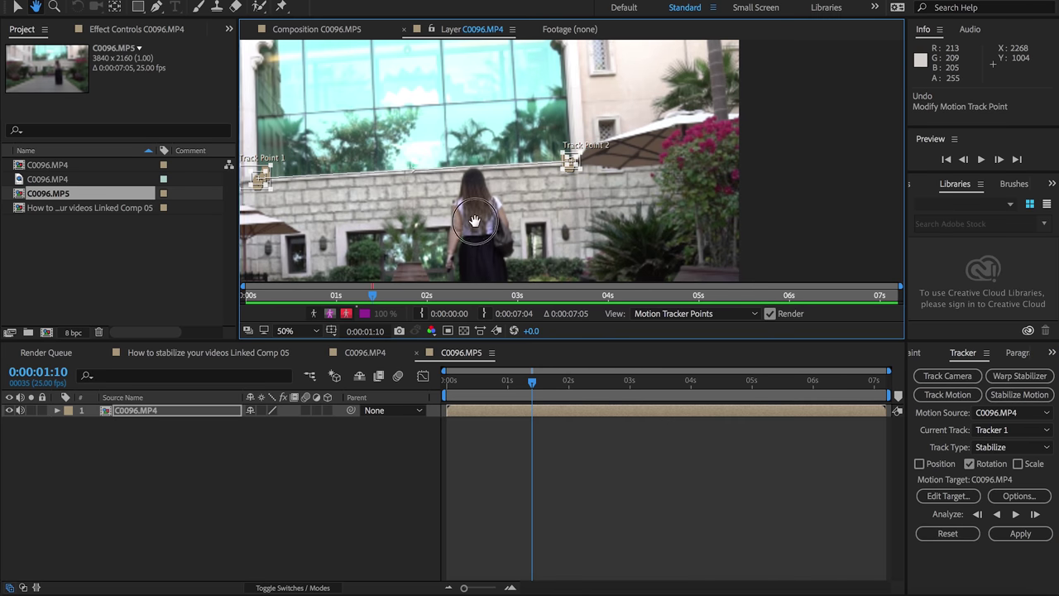
left_click(1016, 514)
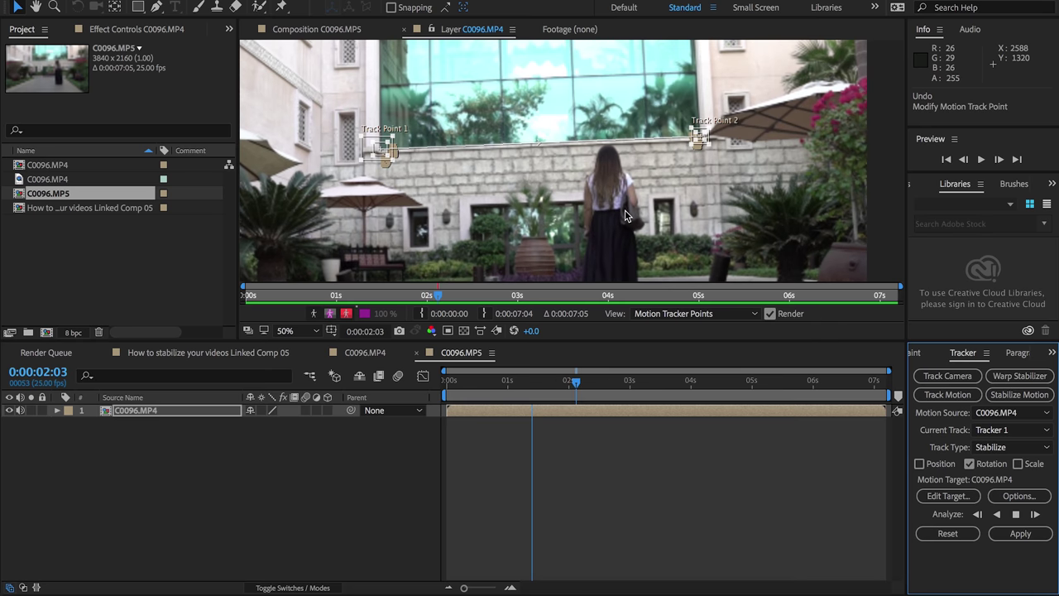
left_click(447, 377)
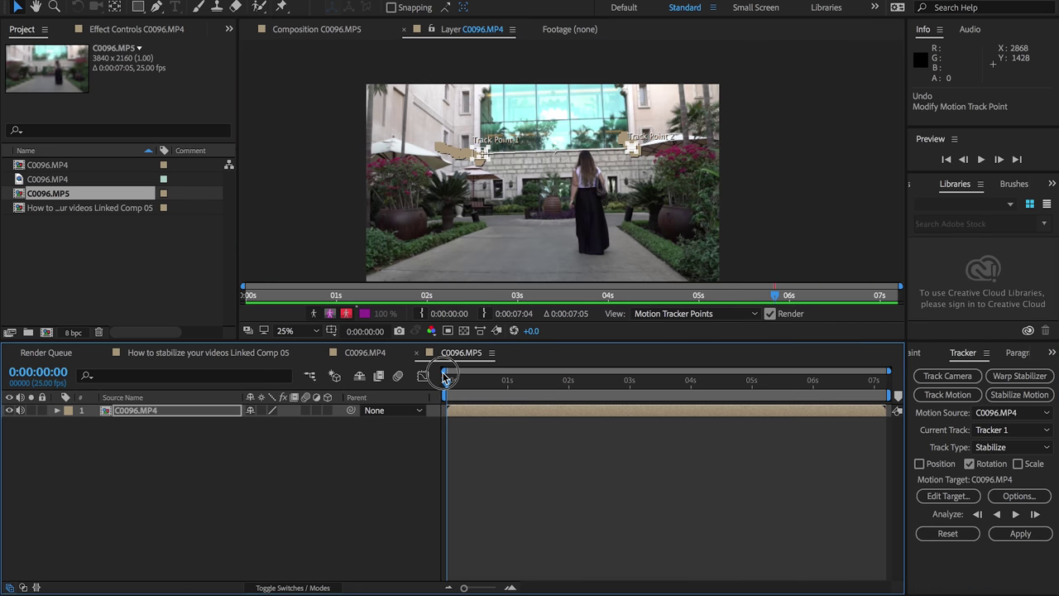
mouse_move(444, 377)
left_mouse_down()
mouse_move(539, 379)
mouse_move(448, 383)
left_mouse_up()
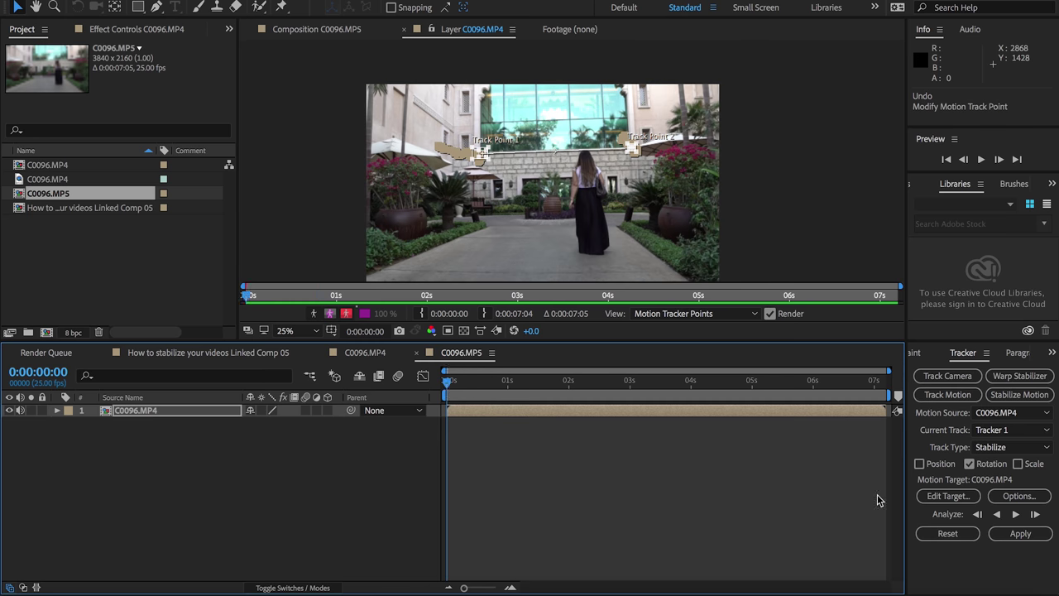
- Apply the rotation track as stabilization and preview the clip
left_click(1021, 533)
scroll(498, 459, "up", 2)
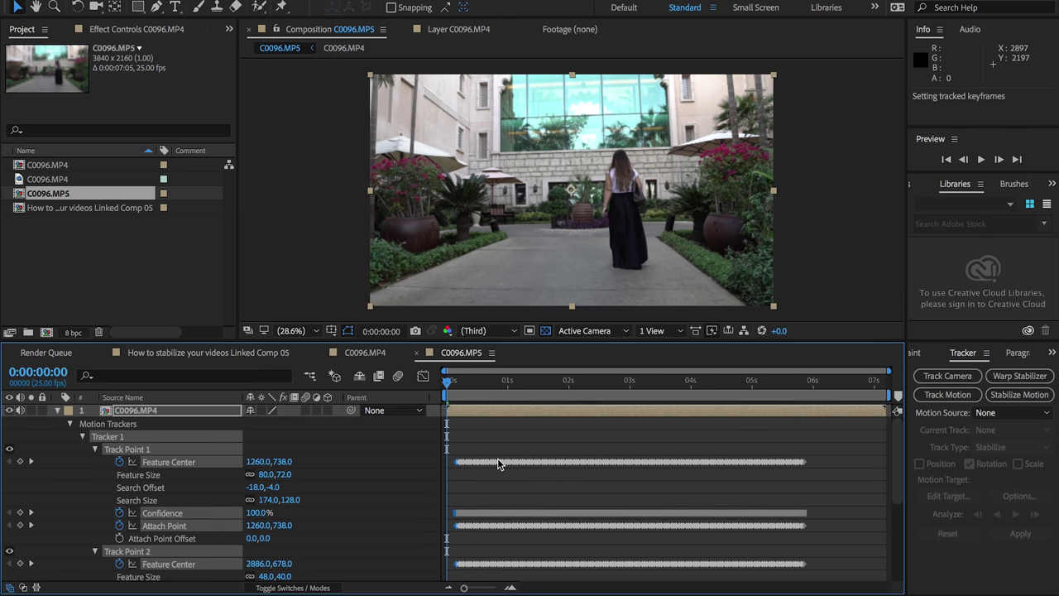
left_click(64, 411)
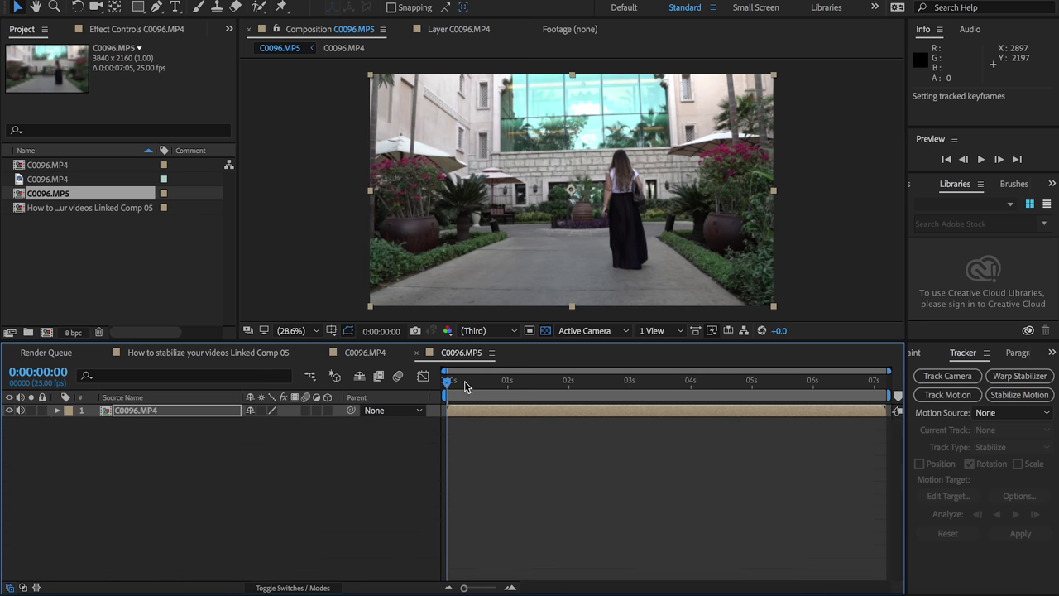
key("space")
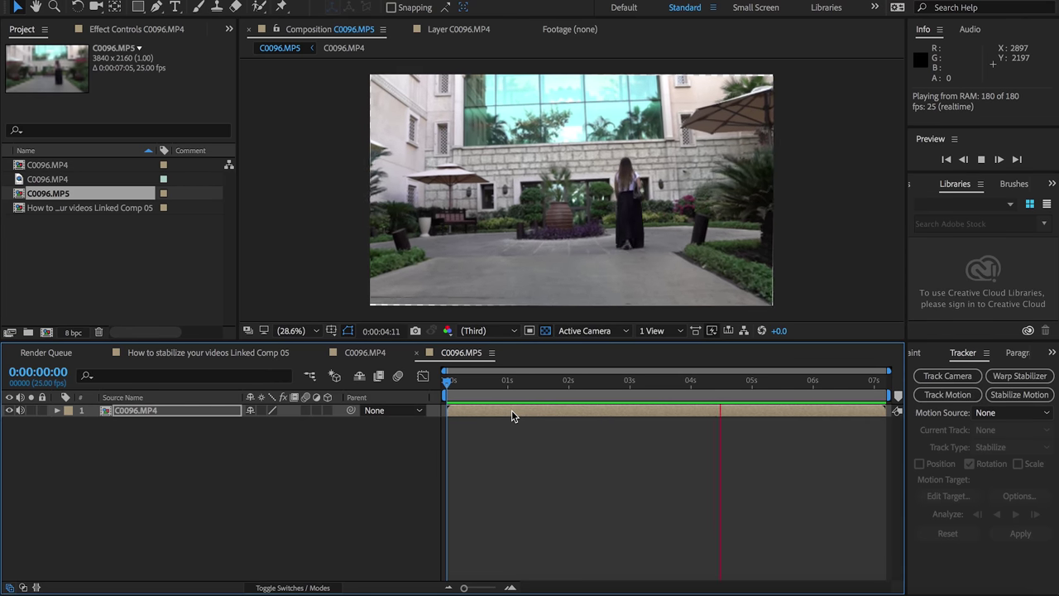
key("space")
left_click_drag(505, 403, 523, 402)
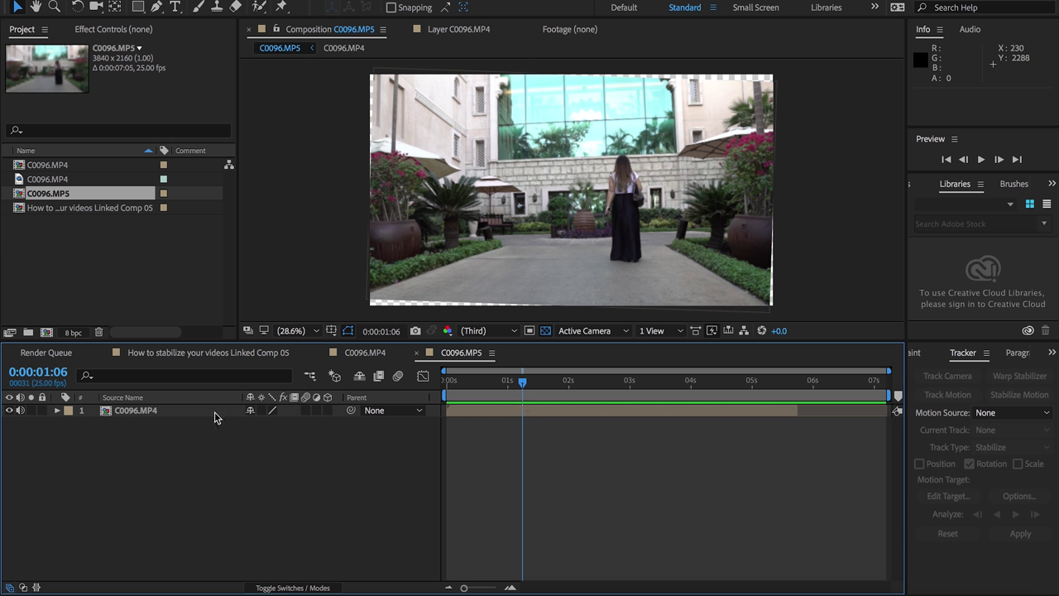
- Set the nested layer's Scale to 106% and preview the result from the start
left_click(57, 411)
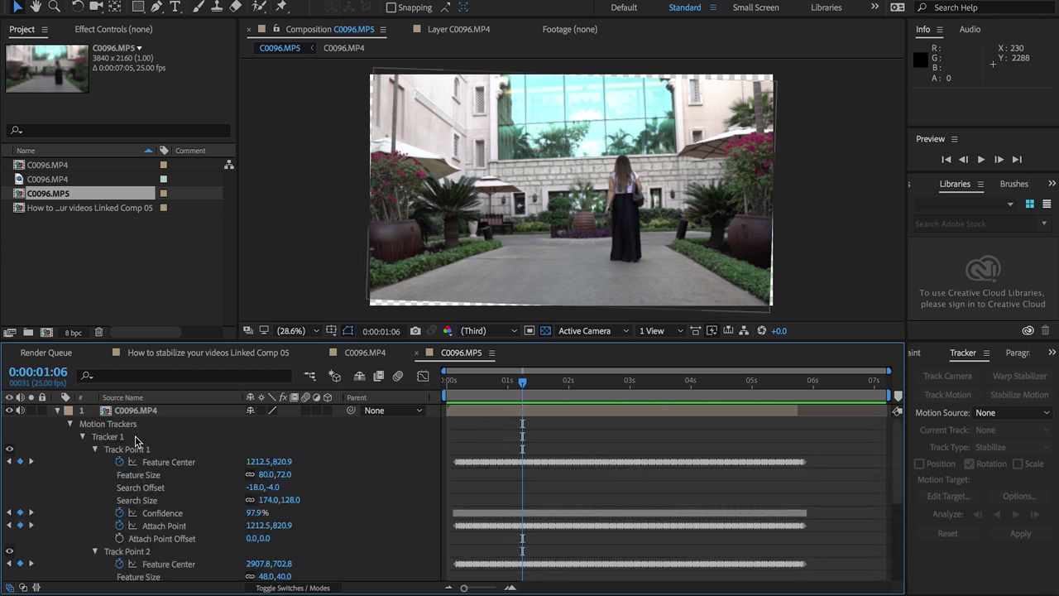
left_click(82, 437)
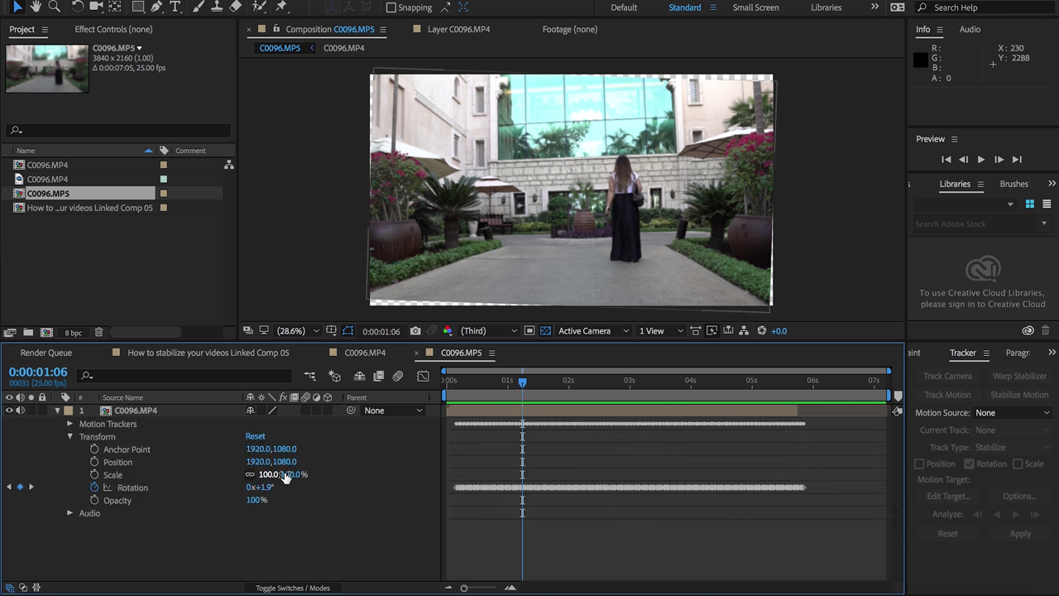
type("106")
key("Return")
key("Home")
key("space")
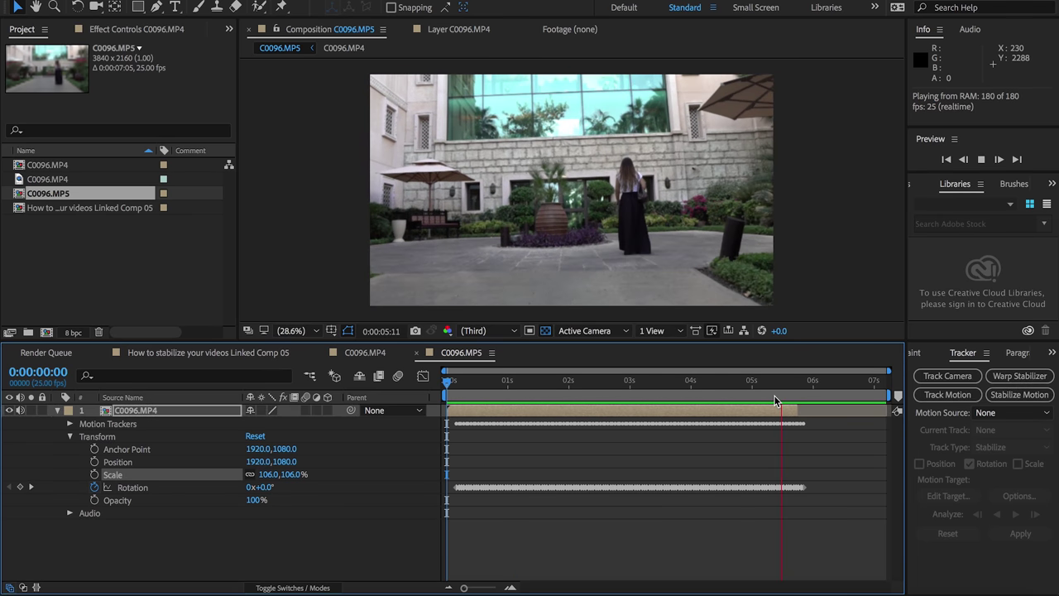
left_click_drag(773, 388, 456, 392)
key("space")
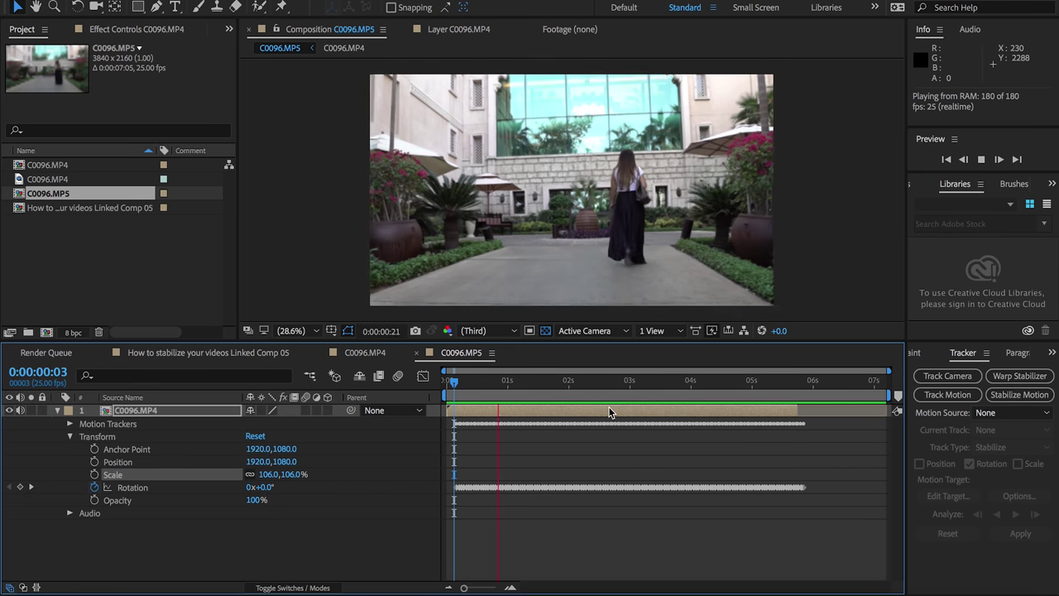
left_click(440, 391)
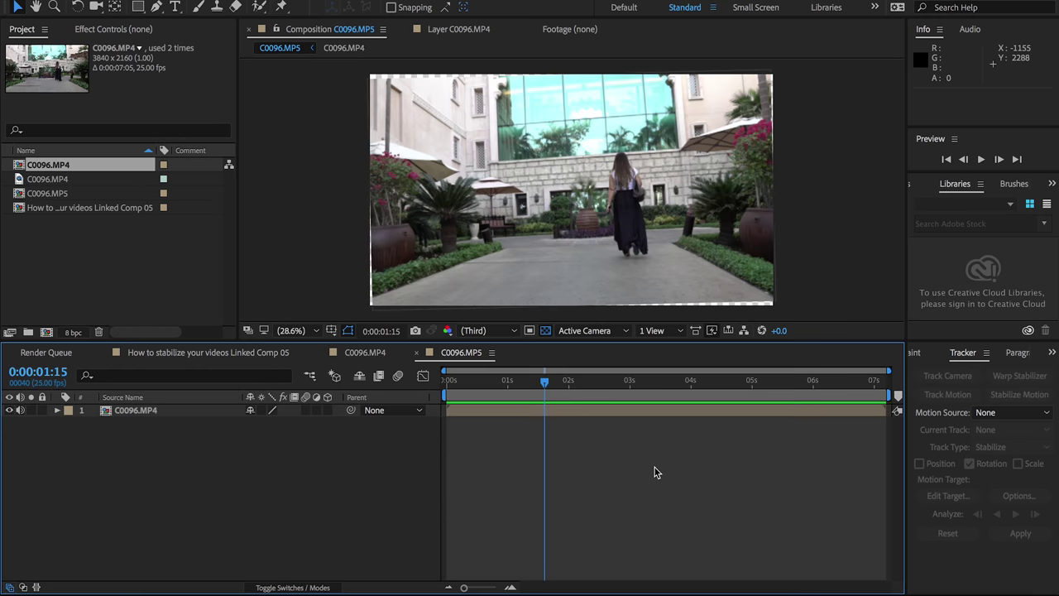
- Back in Premiere Pro, play Nested Sequence 01 from the start and jump to the C0096 clip
left_click(527, 593)
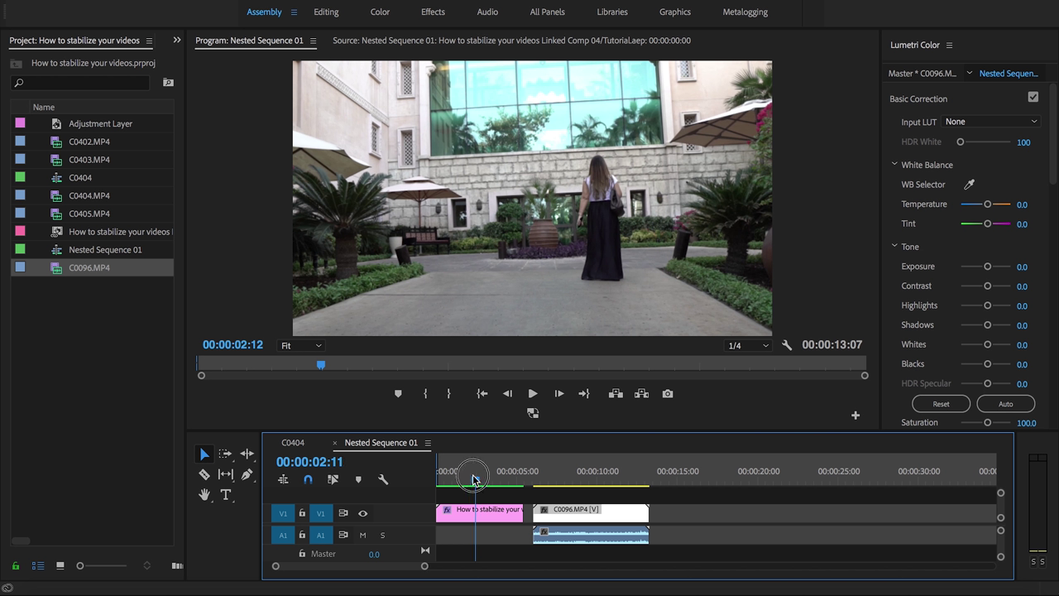
left_click_drag(475, 481, 437, 480)
key("space")
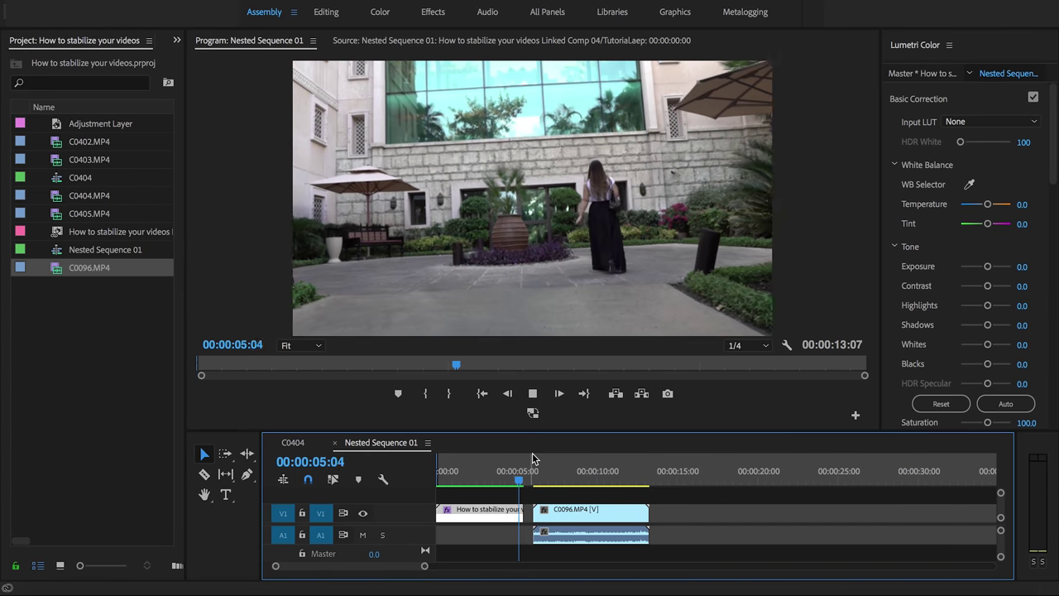
left_click_drag(529, 480, 414, 479)
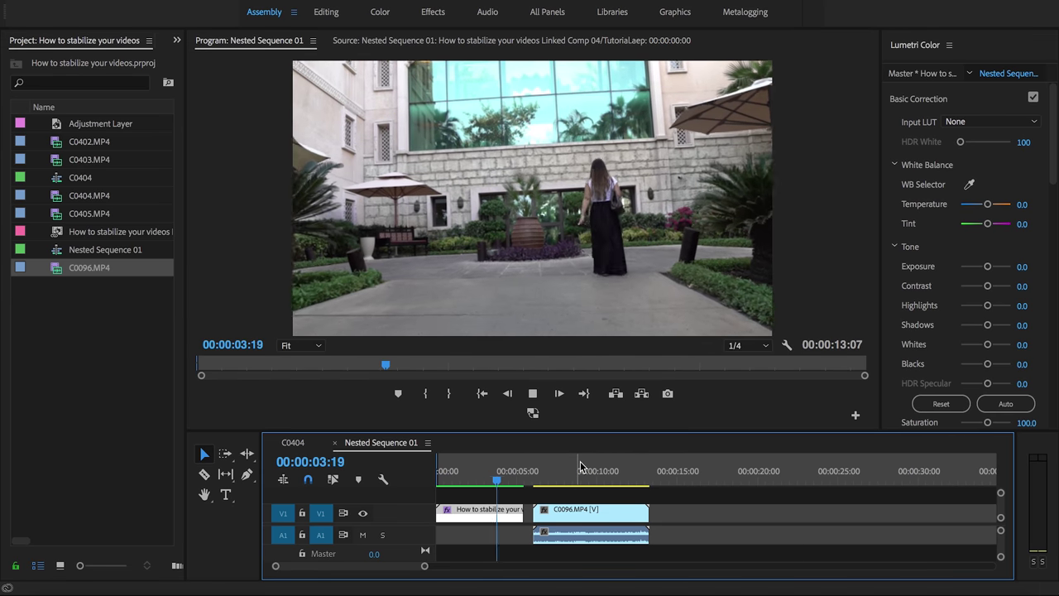
left_click(532, 472)
- Mute audio track A1 and replay the sequence from the beginning
left_click(362, 535)
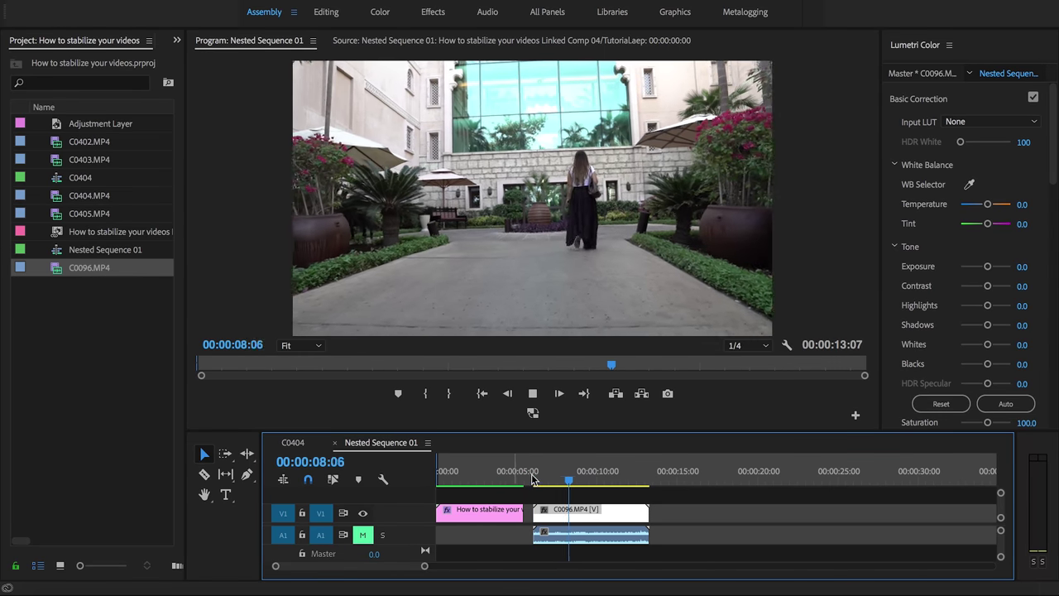
key("Home")
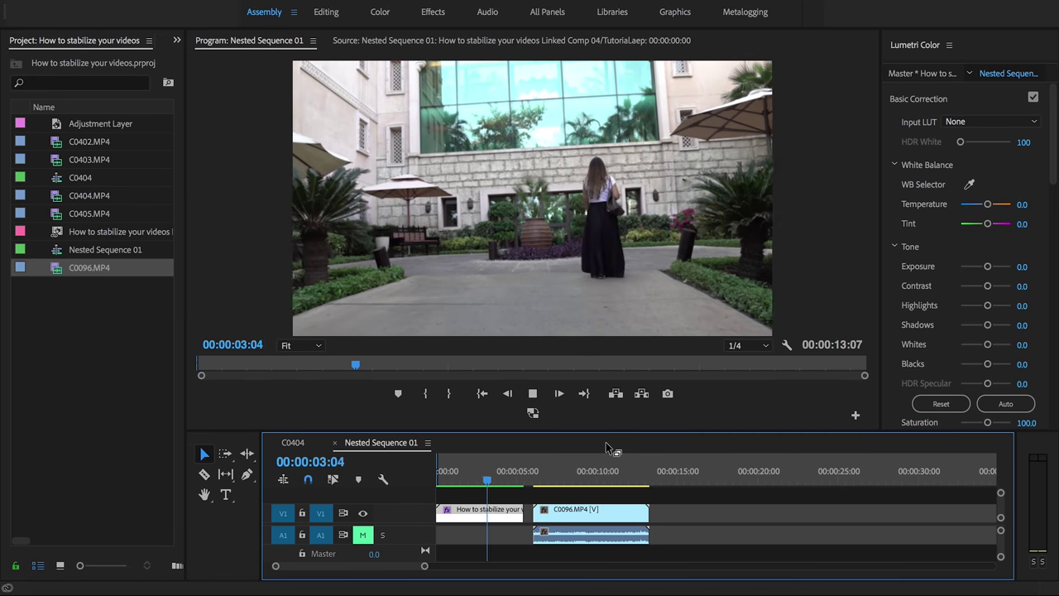
key("space")
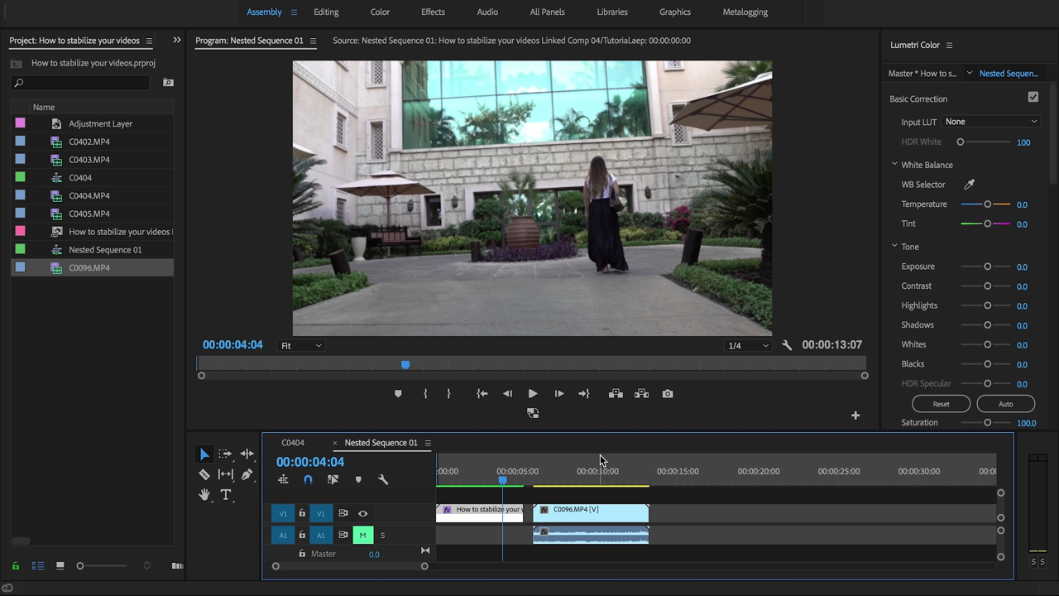
key("space")
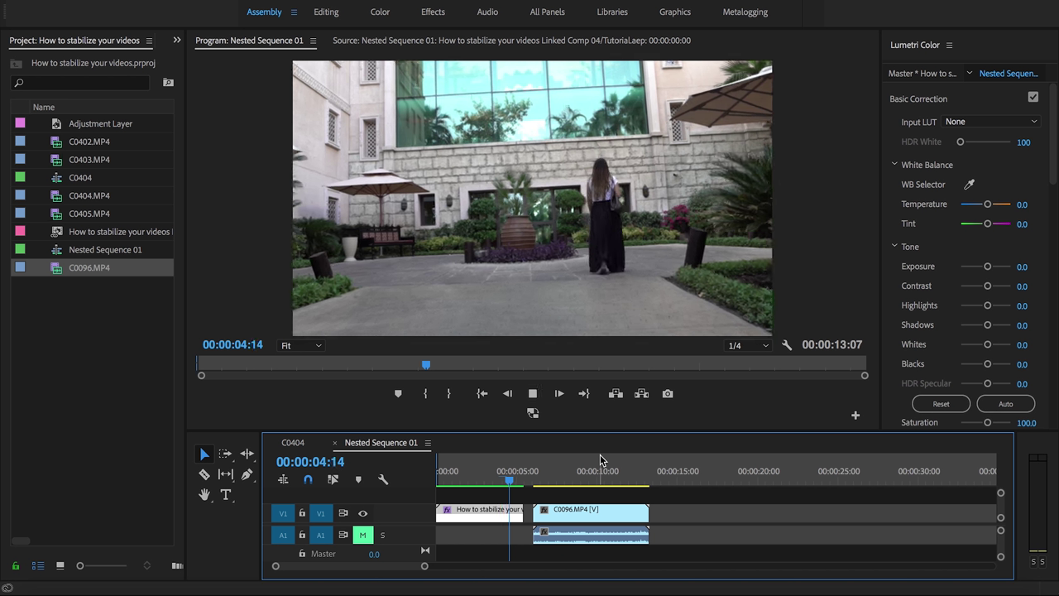